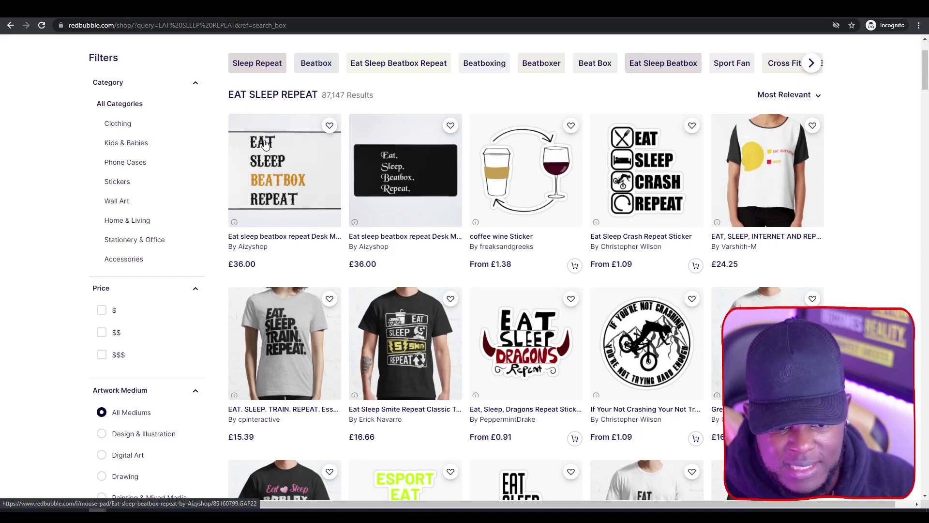
# - Browse the Redbubble results for "EAT SLEEP REPEAT" and "Eat Sleep Farm Repeat" to study the existing designs
pyautogui.scroll(-8, 438, 193)
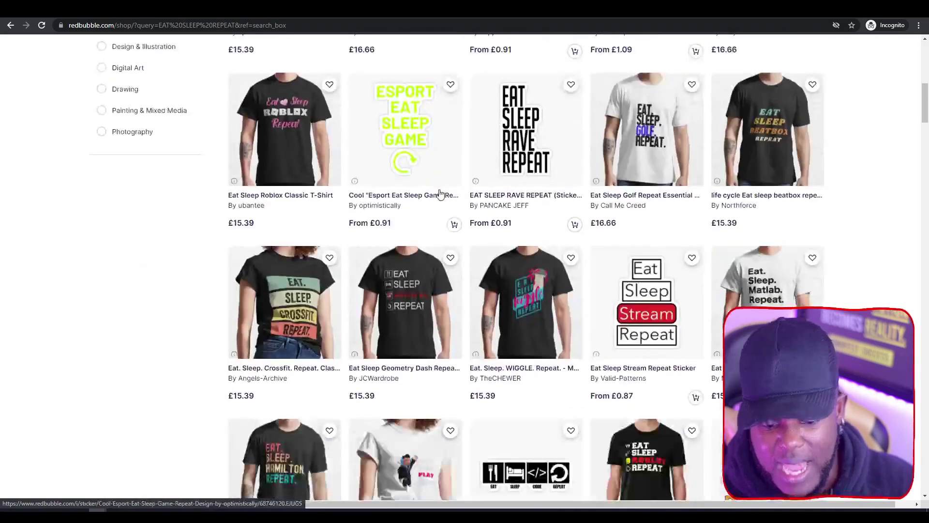
pyautogui.scroll(7, 464, 213)
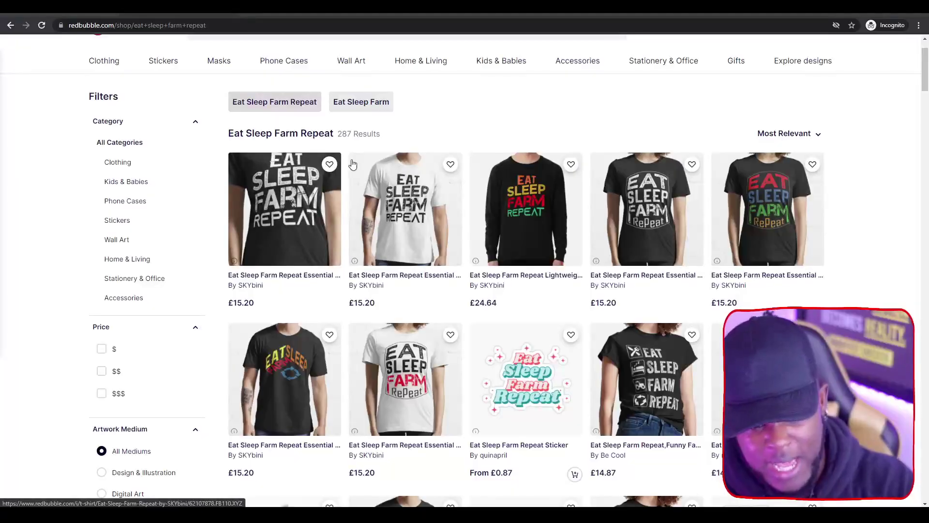
pyautogui.moveTo(390, 141); pyautogui.dragTo(232, 100)
pyautogui.click(358, 137)
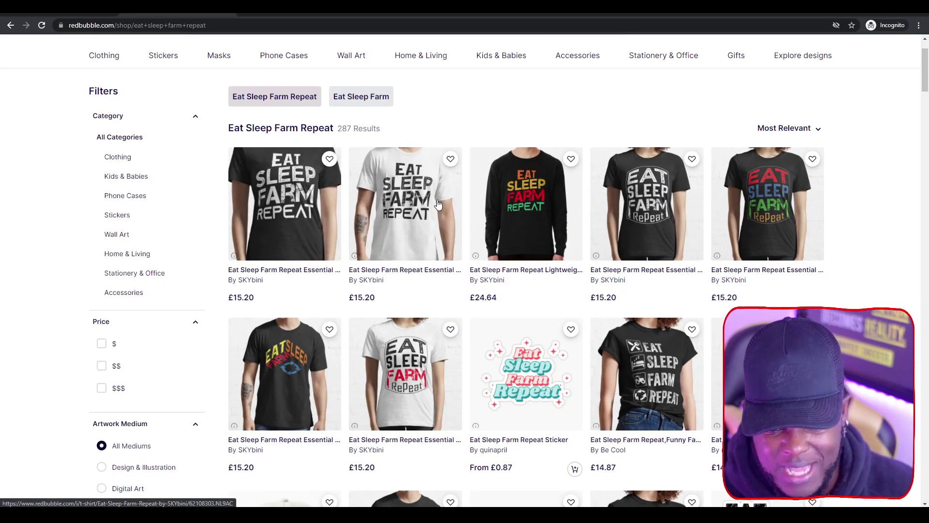
pyautogui.scroll(-4, 523, 167)
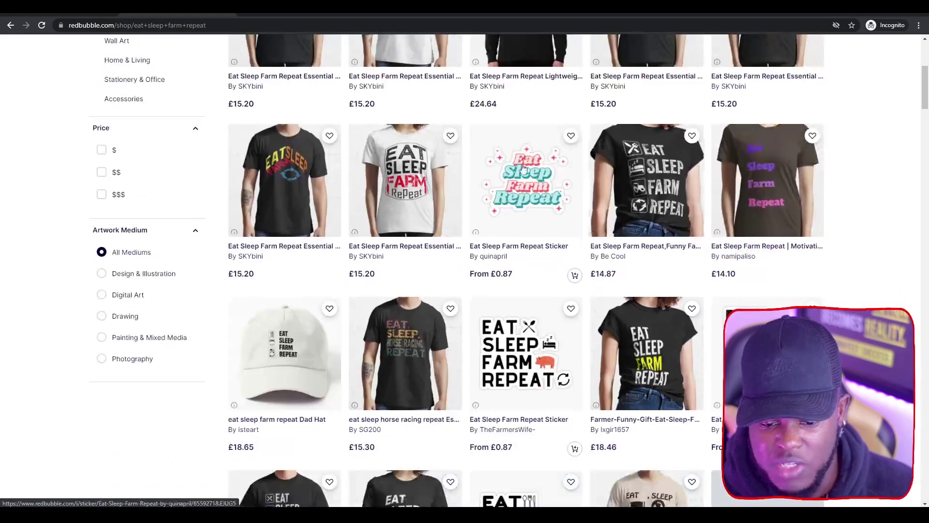
pyautogui.scroll(-5, 791, 145)
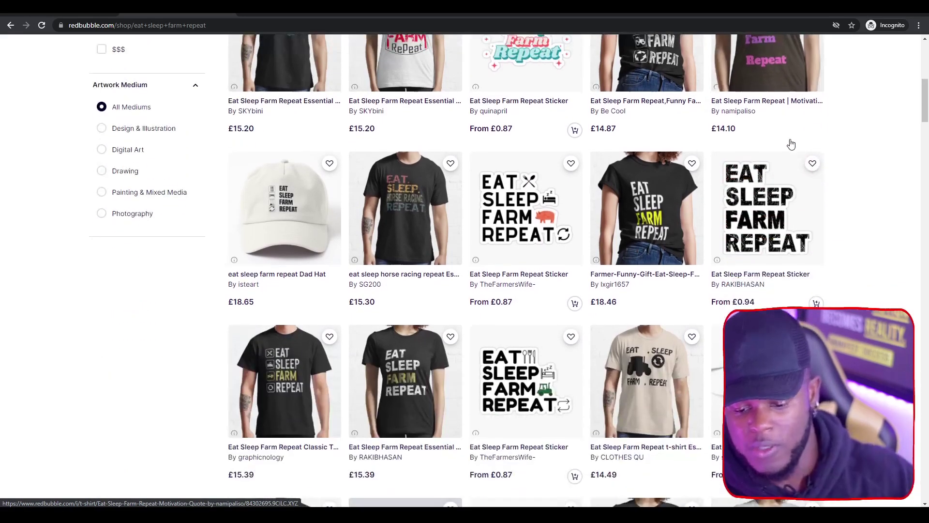
pyautogui.scroll(-13, 823, 122)
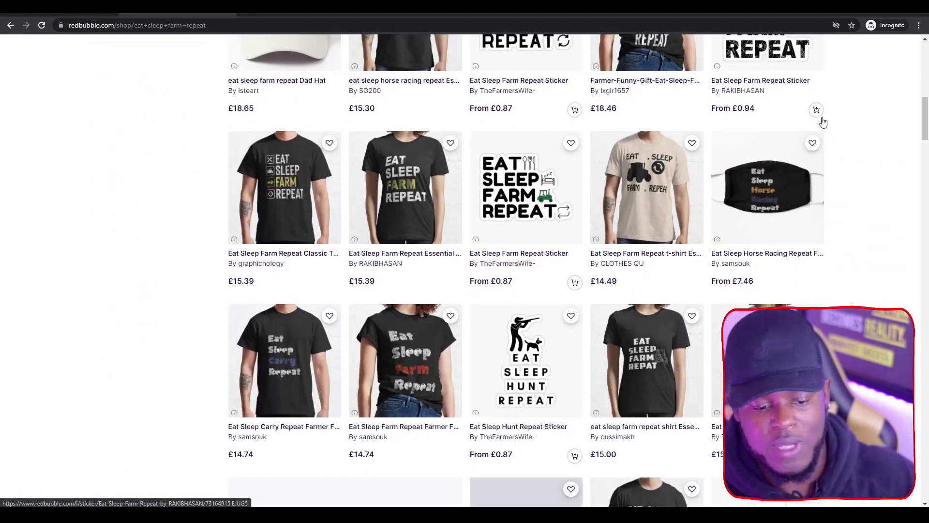
pyautogui.scroll(-12, 763, 177)
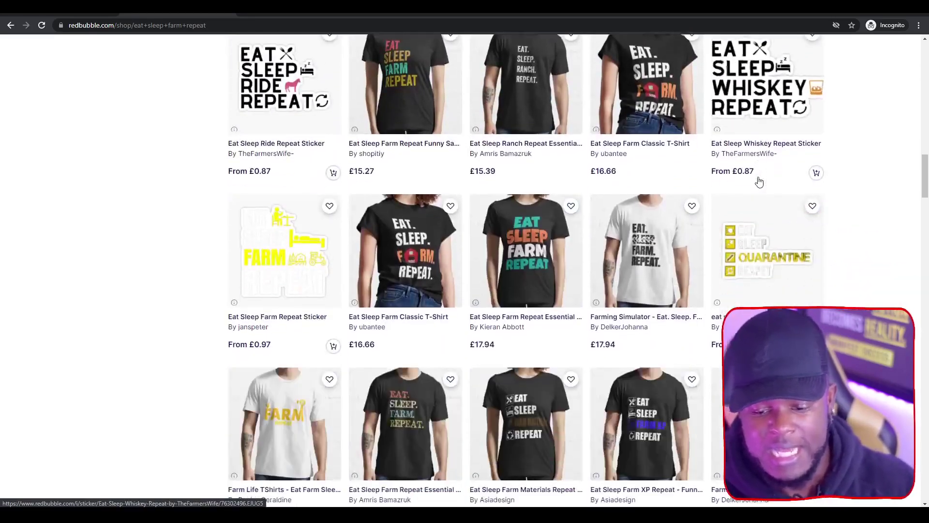
pyautogui.scroll(18, 756, 184)
pyautogui.scroll(10, 756, 184)
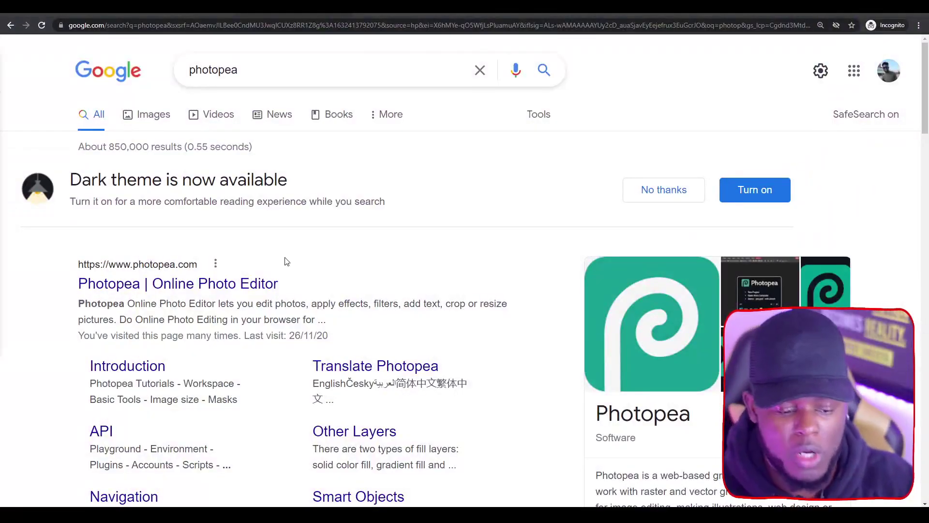
# - Open the Photopea online photo editor from the Google results and accept its privacy choices
pyautogui.click(242, 284)
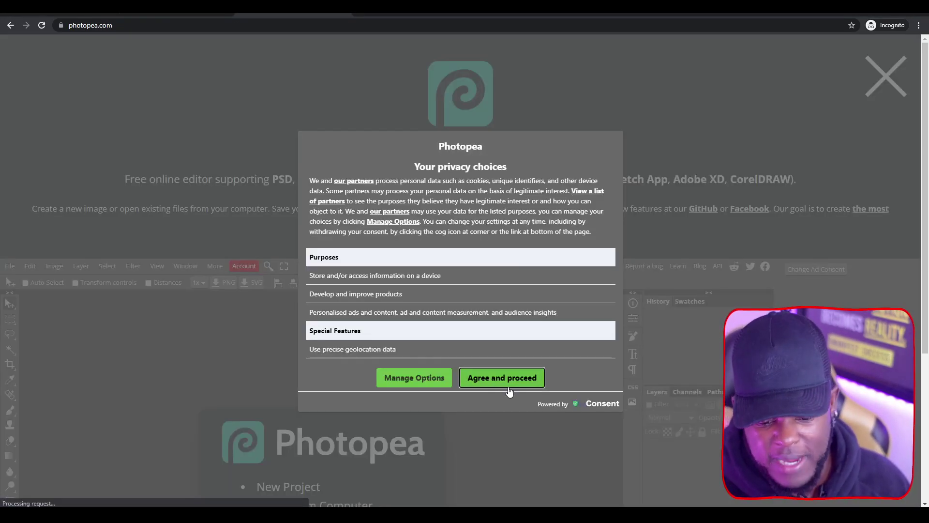
pyautogui.click(506, 382)
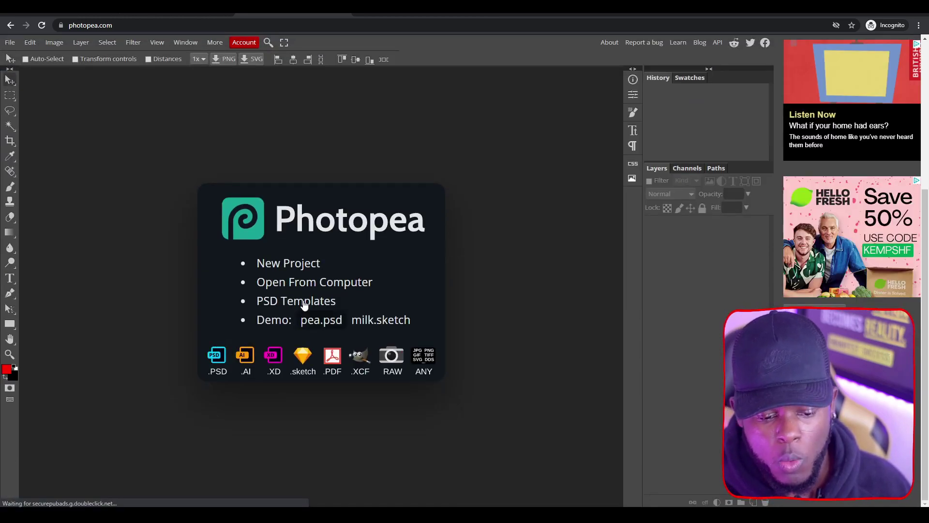
# - Create a new project 5000 pixels wide and 7100 pixels high with a white background
pyautogui.click(300, 266)
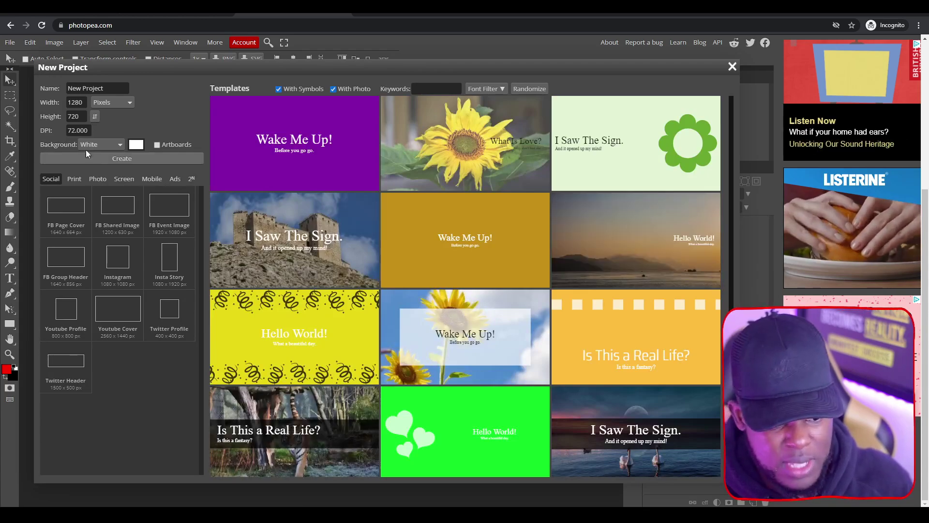
pyautogui.click(58, 102)
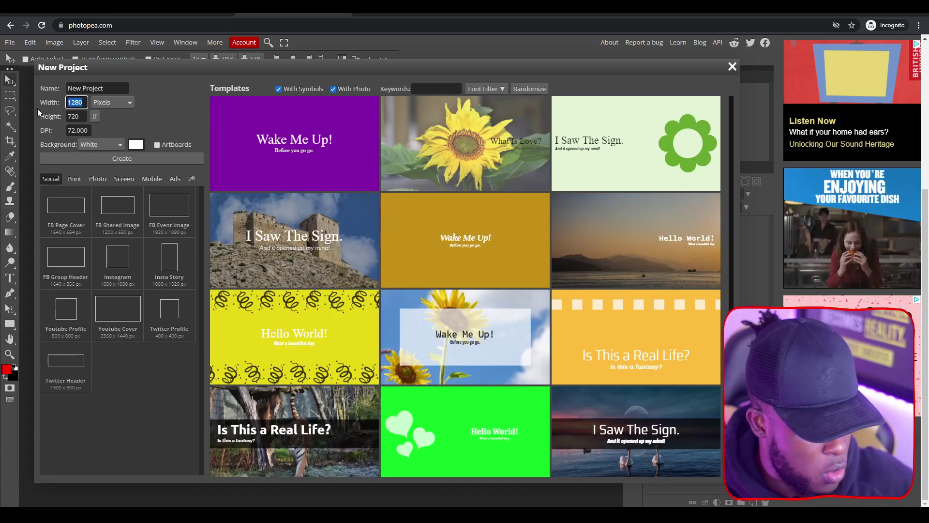
pyautogui.write('5000')
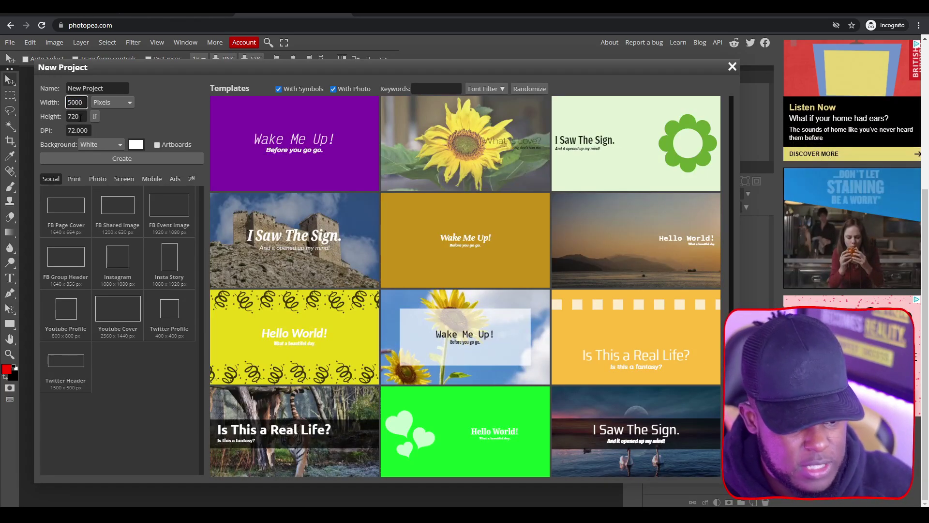
pyautogui.click(71, 116)
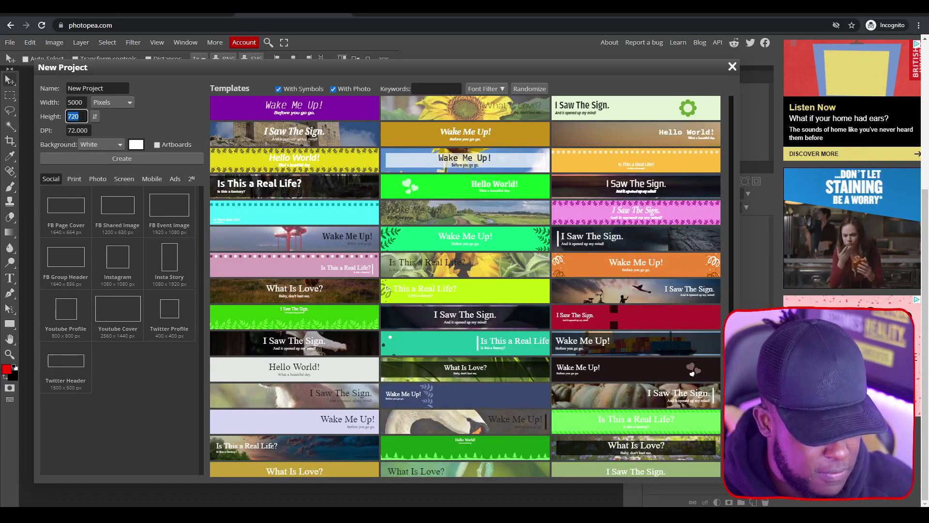
pyautogui.write('7')
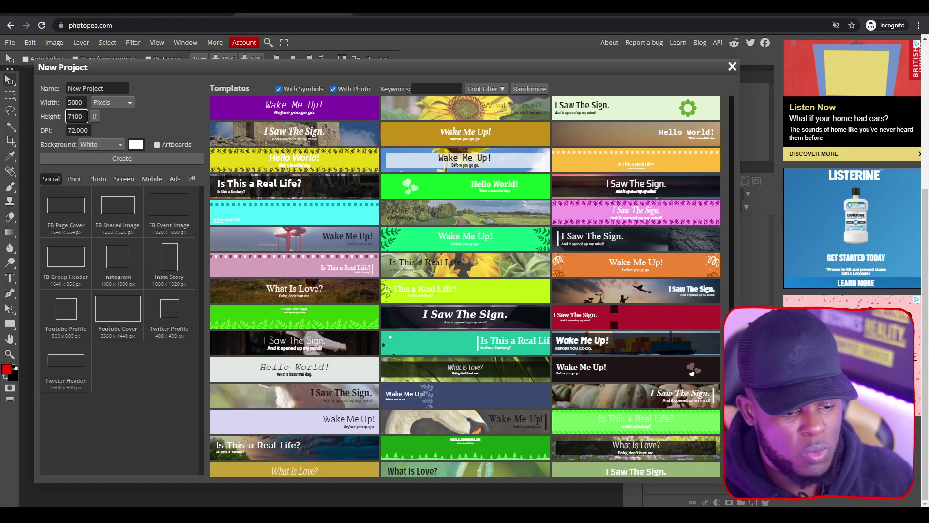
pyautogui.click(108, 160)
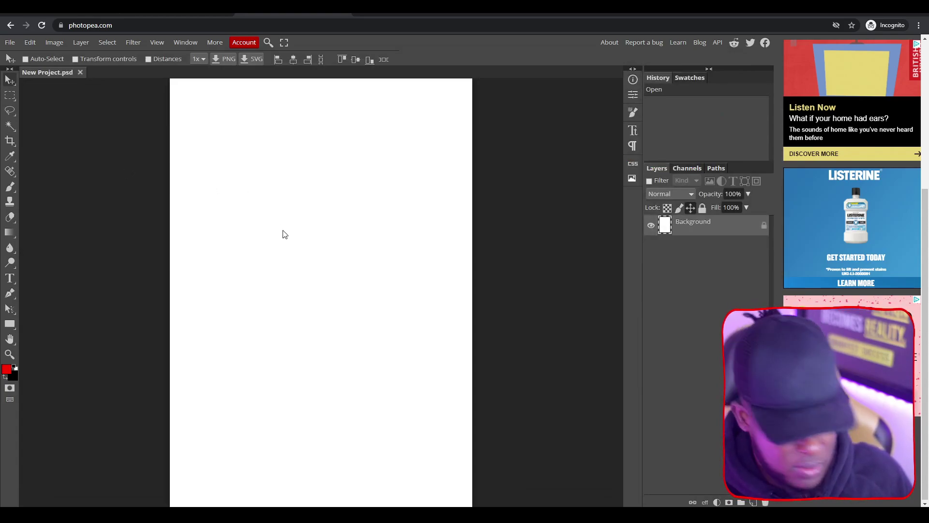
# - Unlock the Background layer of the new project
pyautogui.click(285, 234)
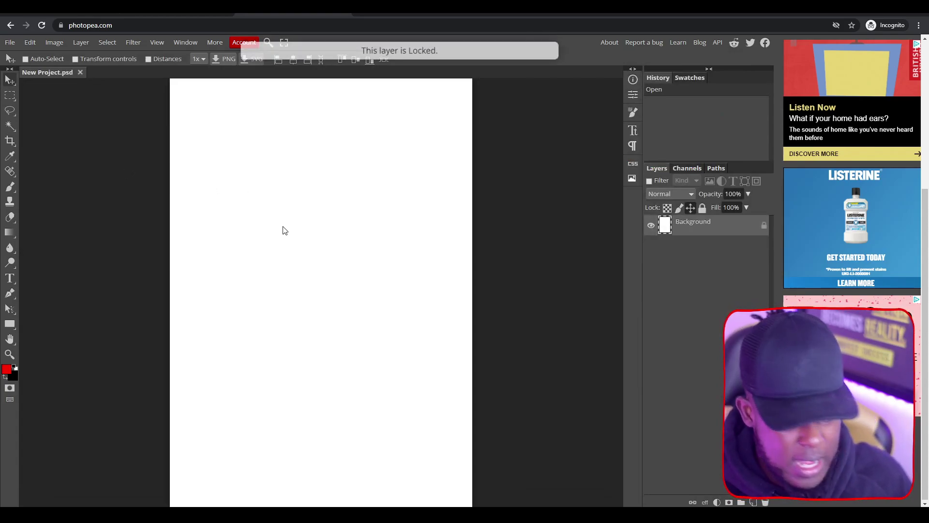
pyautogui.hscroll(3, 281, 226)
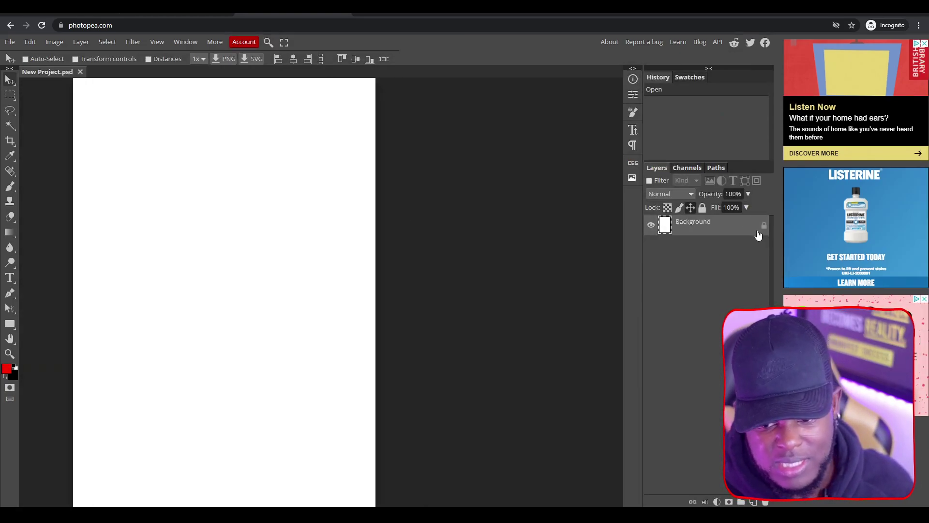
pyautogui.click(764, 227)
pyautogui.hscroll(6, 241, 261)
pyautogui.hscroll(-8, 241, 262)
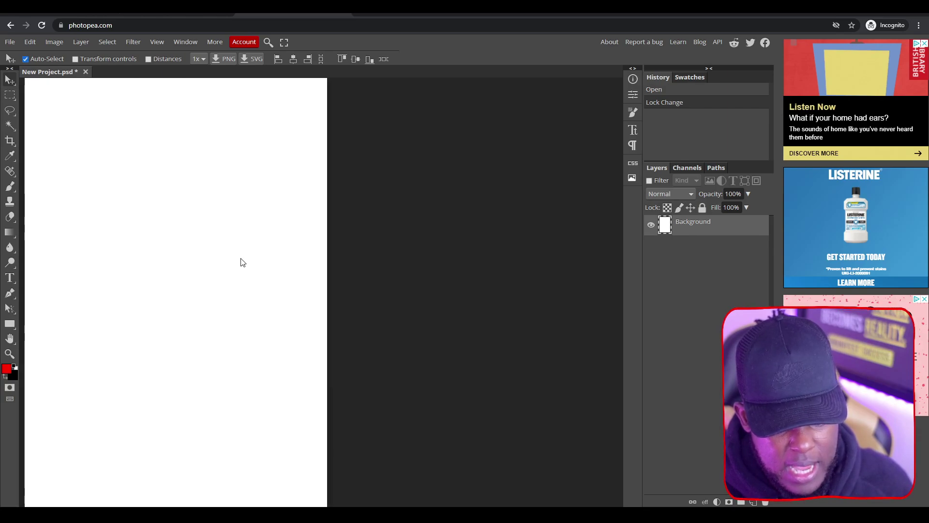
pyautogui.click(6, 356)
pyautogui.rightClick(372, 252)
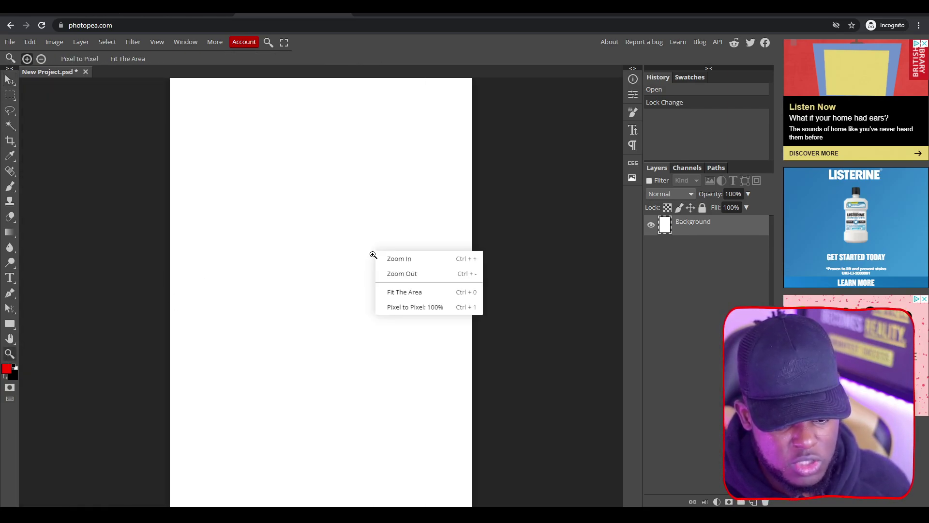
pyautogui.click(421, 293)
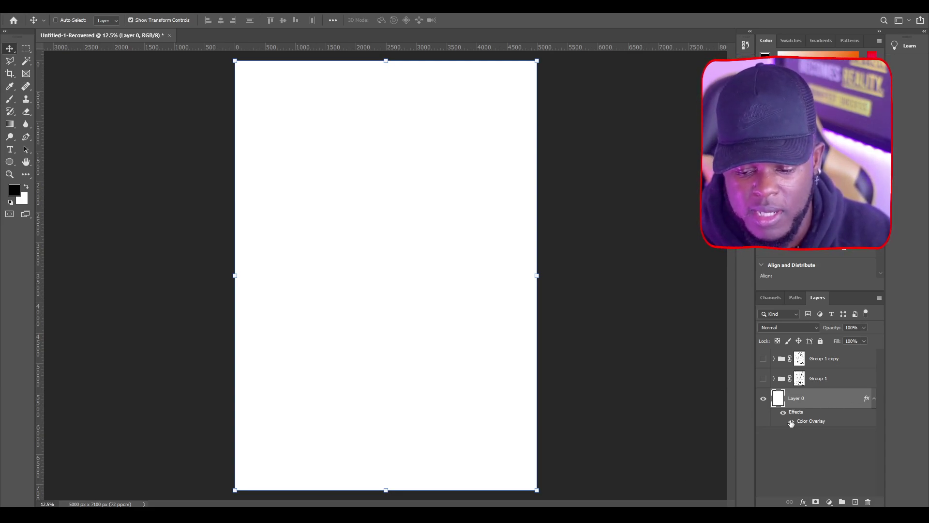
# - In Photoshop, change the Color Overlay of Layer 0 to black through its blending options
pyautogui.rightClick(814, 395)
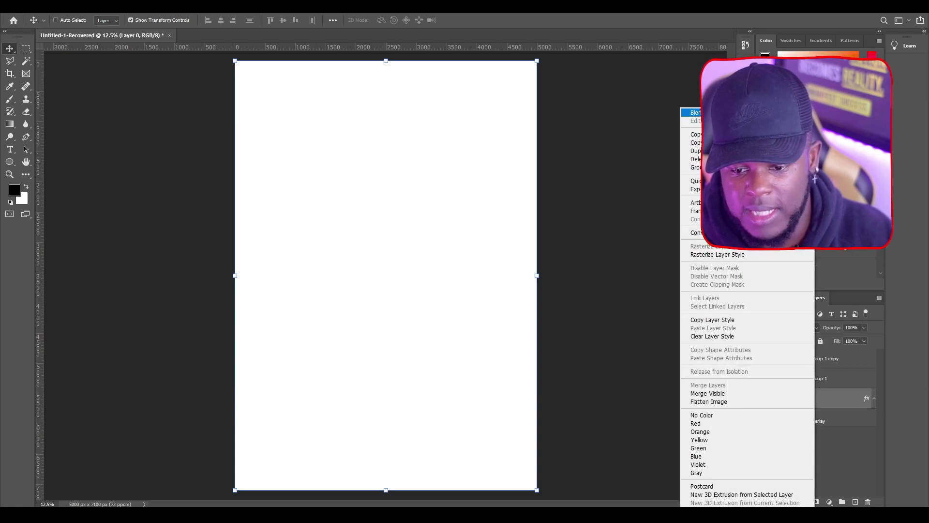
pyautogui.press('Escape')
pyautogui.press('h')
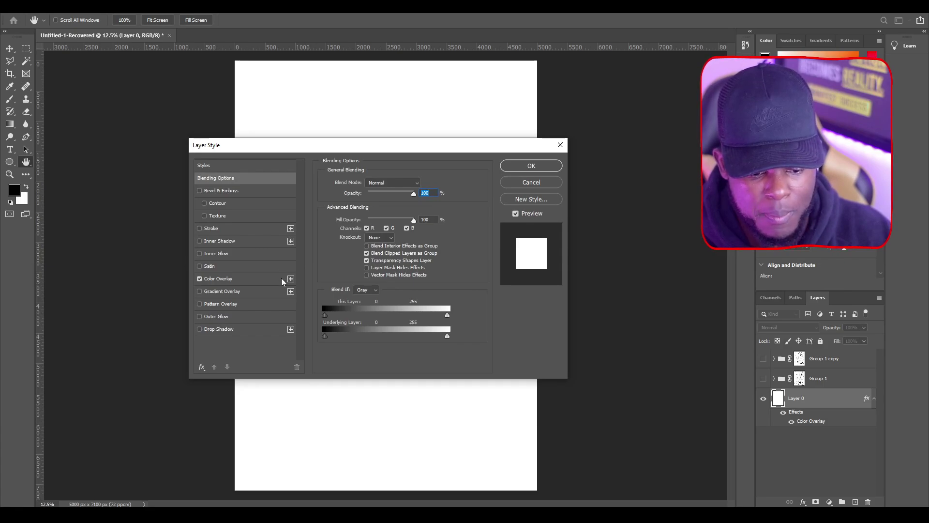
pyautogui.click(283, 280)
pyautogui.click(421, 183)
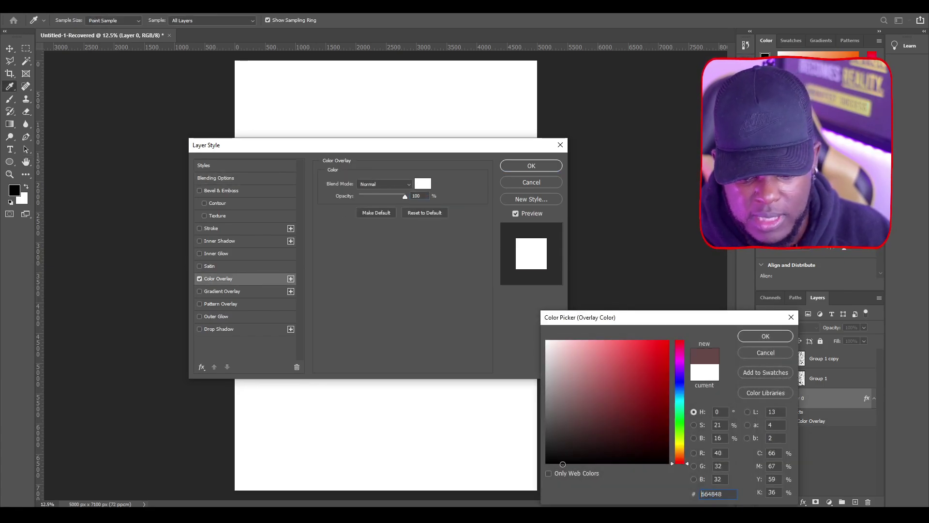
pyautogui.click(547, 462)
pyautogui.click(772, 341)
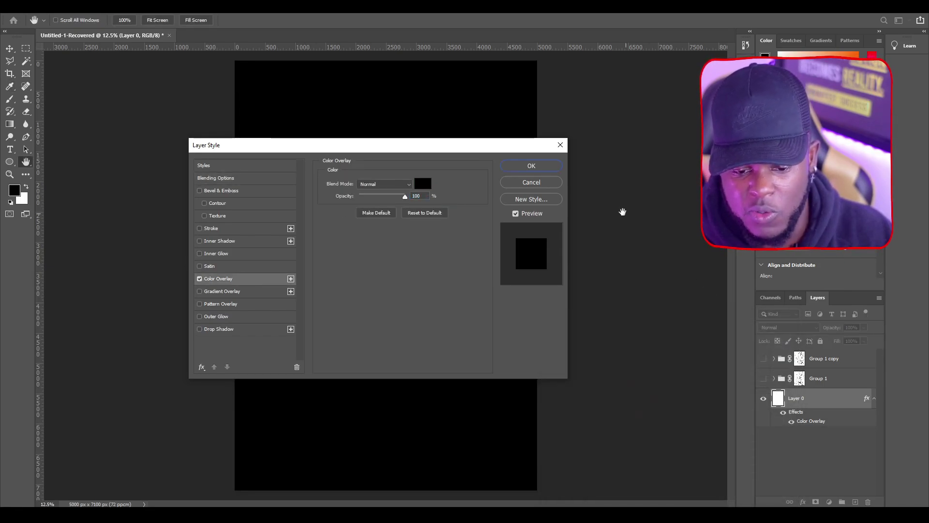
pyautogui.click(545, 168)
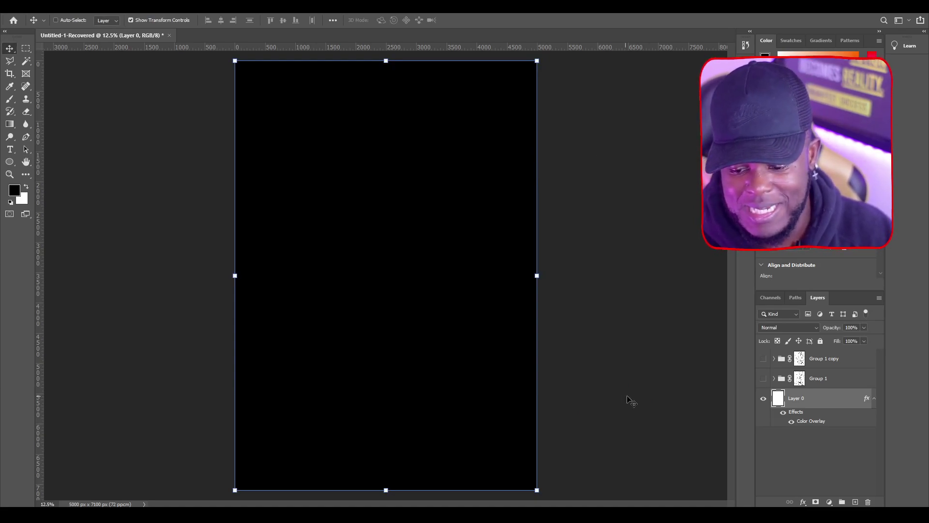
# - Preview the finished designs in Group 1 copy and Group 1 one after the other, hiding each again
pyautogui.click(763, 359)
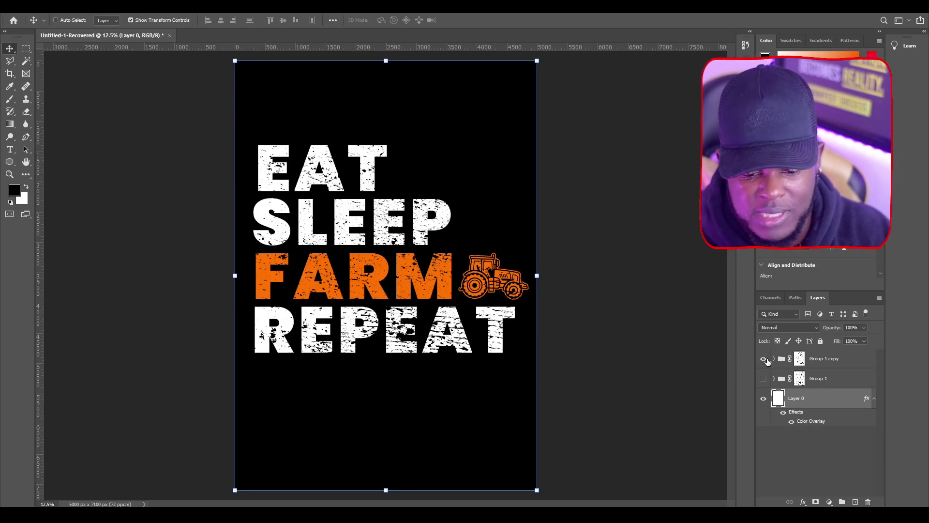
pyautogui.click(764, 359)
pyautogui.click(763, 378)
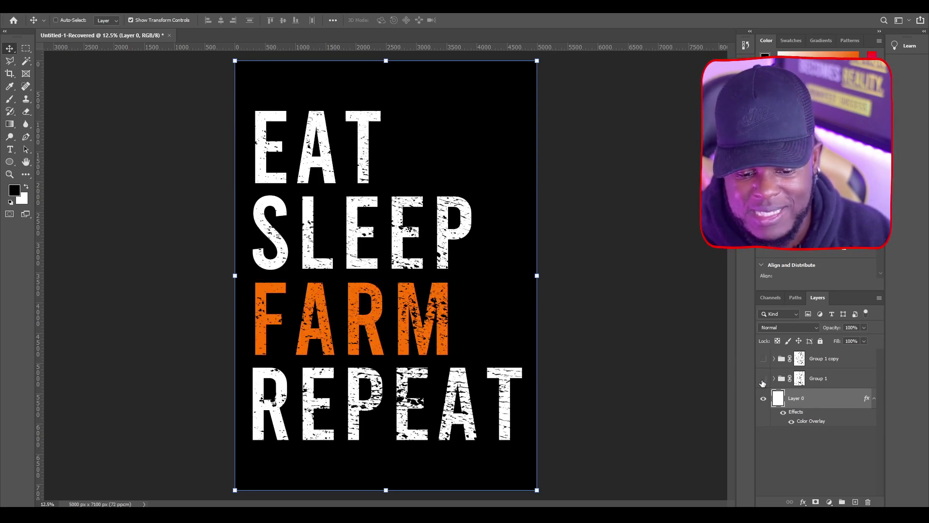
pyautogui.click(763, 378)
# - Show Group 1 copy, disable its layer mask to remove the distressed texture, and hide the group again
pyautogui.click(763, 358)
pyautogui.rightClick(801, 361)
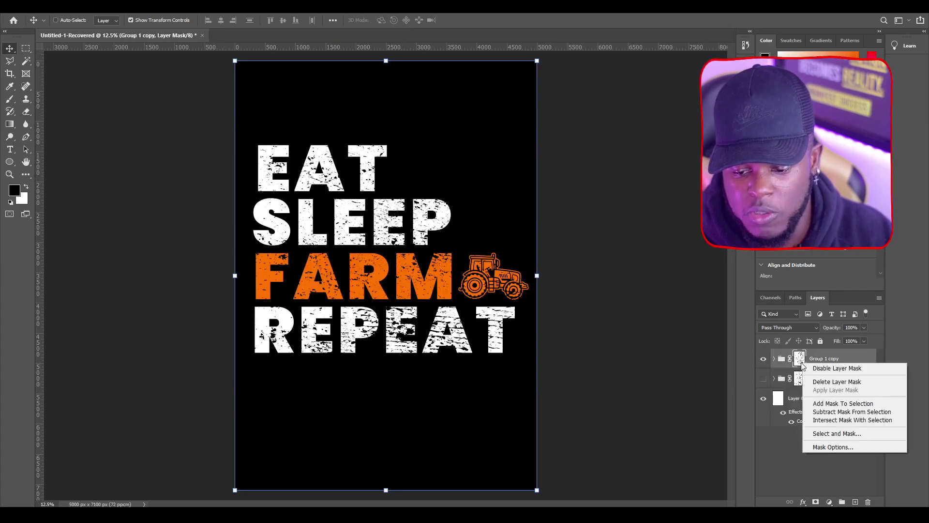
pyautogui.click(814, 369)
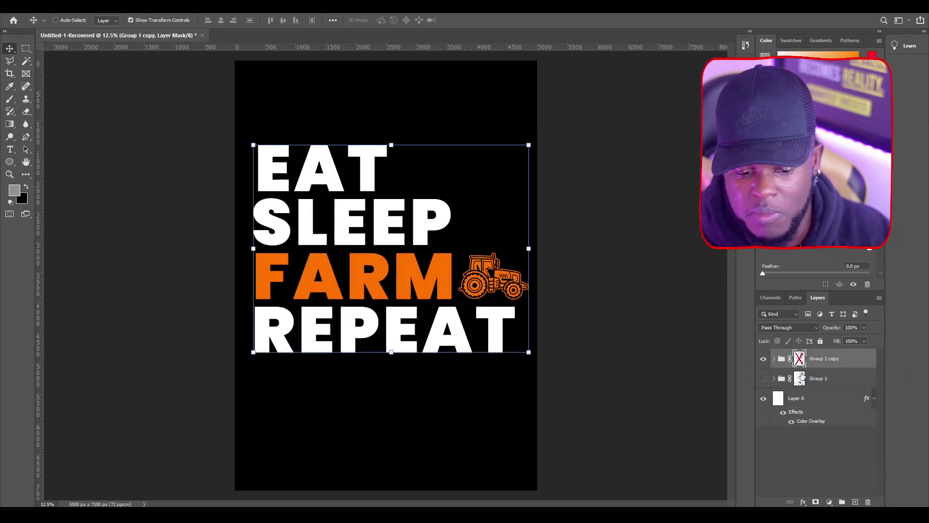
pyautogui.click(764, 359)
# - Show Group 1, disable its layer mask to remove the distressed texture, and hide the group again
pyautogui.click(764, 378)
pyautogui.rightClick(796, 378)
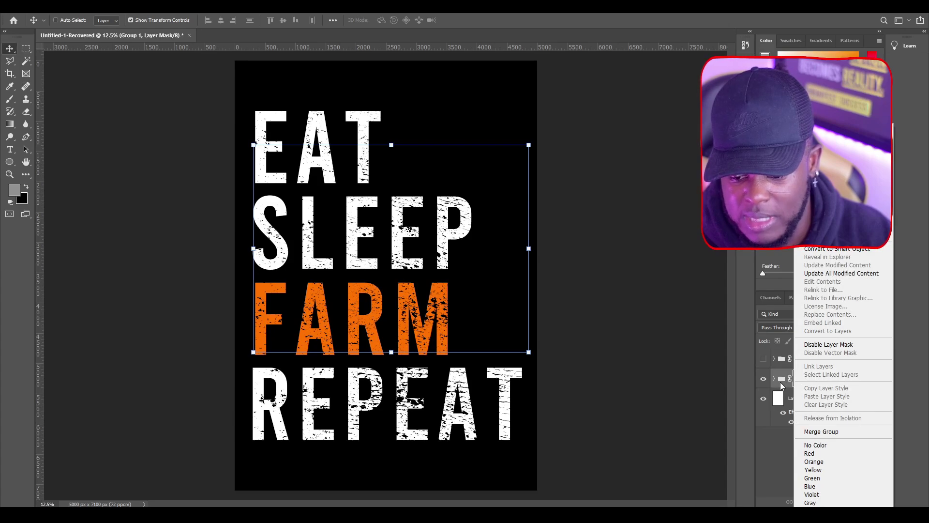
pyautogui.click(783, 385)
pyautogui.rightClick(799, 384)
pyautogui.click(813, 392)
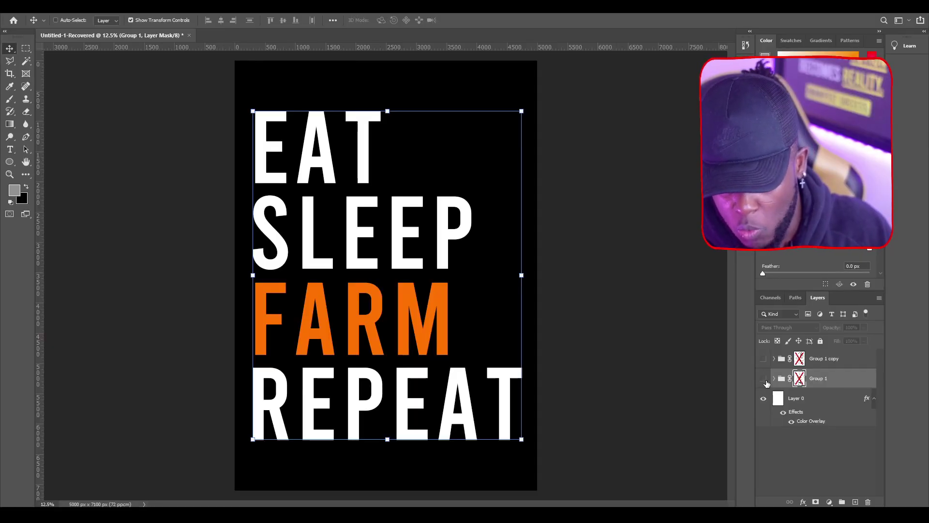
pyautogui.click(765, 380)
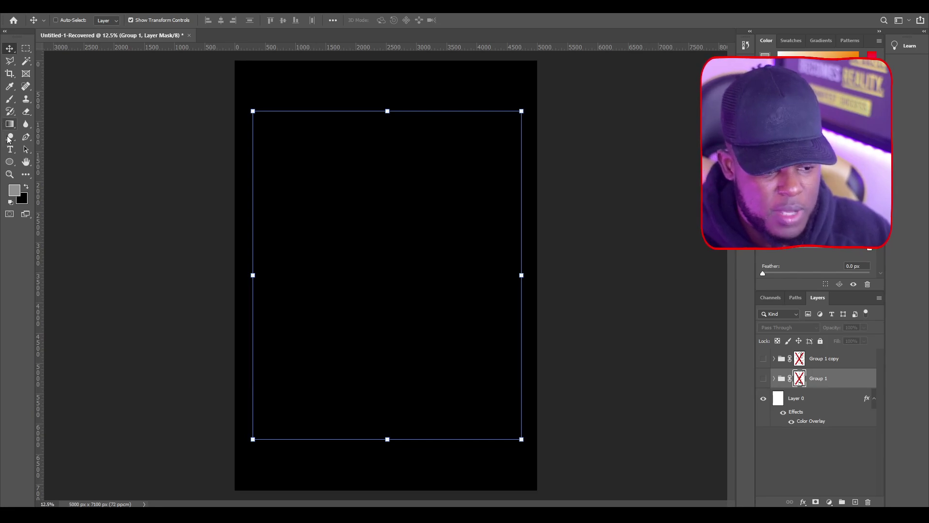
# - Add the text EAT in Bebas Regular near the upper left of the canvas and scale it up to about 515 pt
pyautogui.click(9, 150)
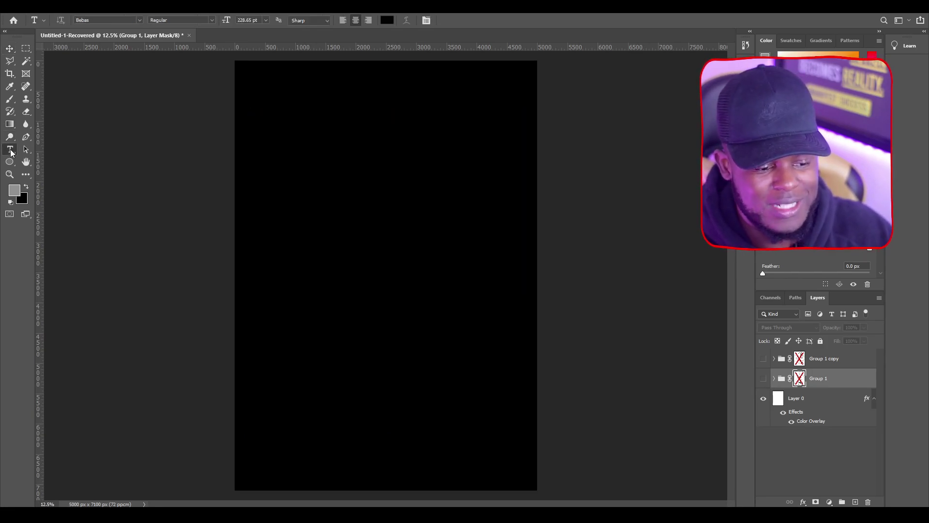
pyautogui.click(272, 122)
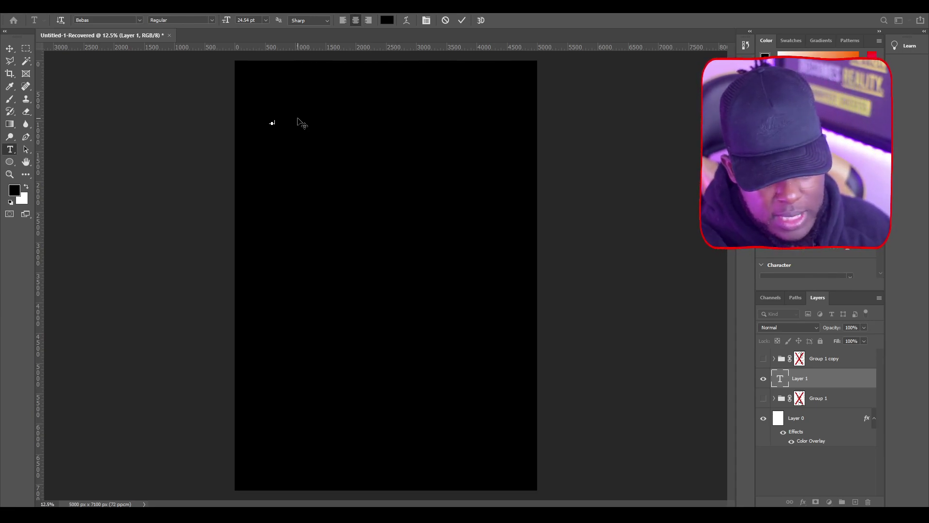
pyautogui.click(16, 50)
pyautogui.moveTo(275, 126); pyautogui.dragTo(368, 202)
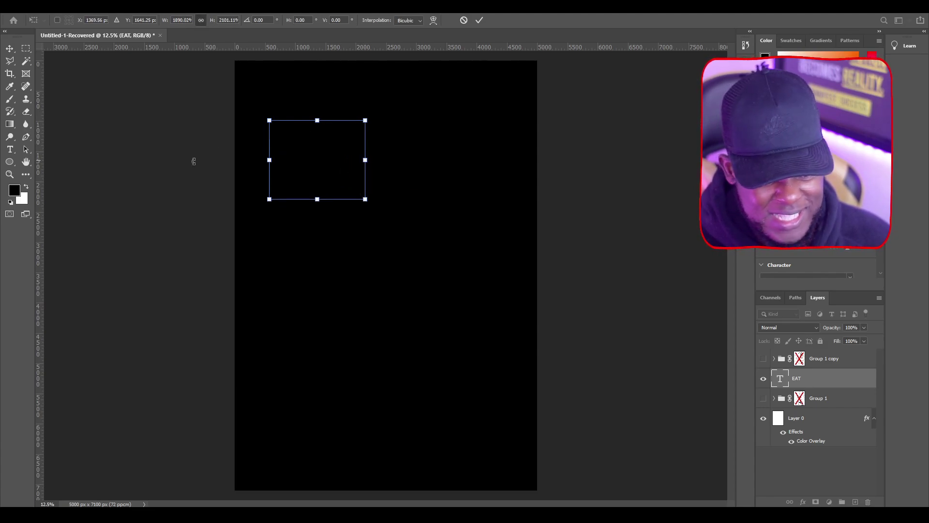
# - Change the colour of the EAT text to white (ffffff)
pyautogui.click(10, 150)
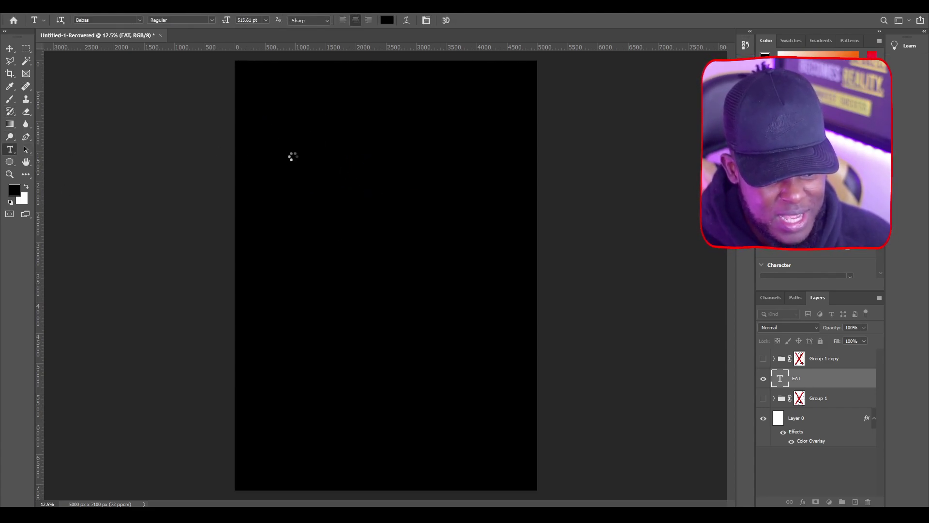
pyautogui.click(302, 154)
pyautogui.hotkey('ctrl', 'a')
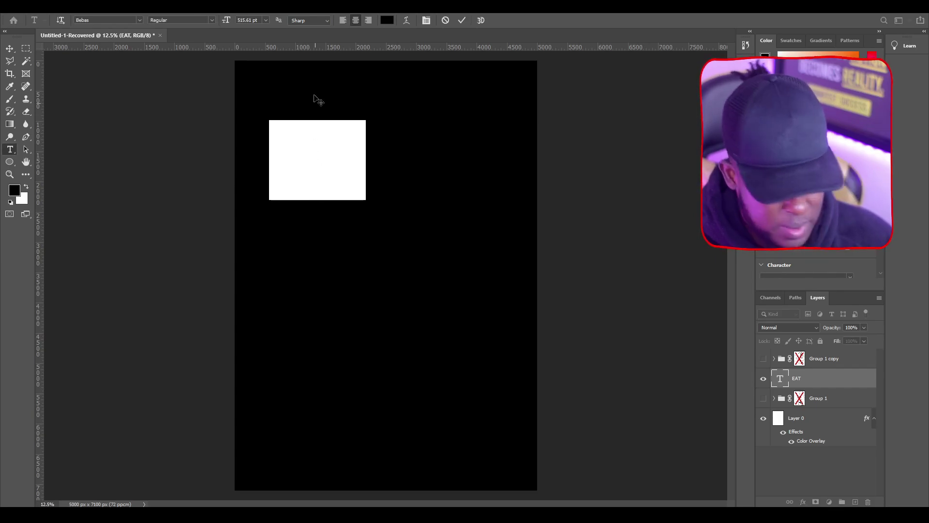
pyautogui.click(387, 20)
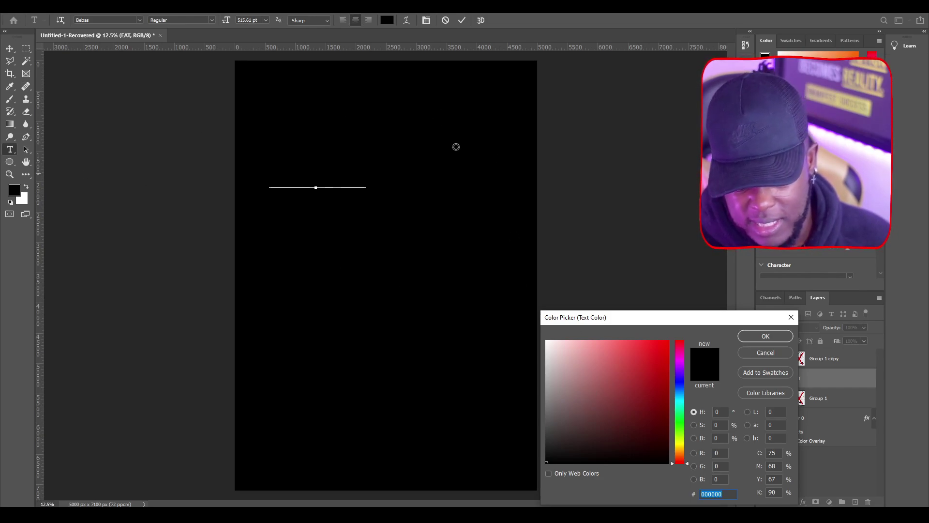
pyautogui.write('ffffff')
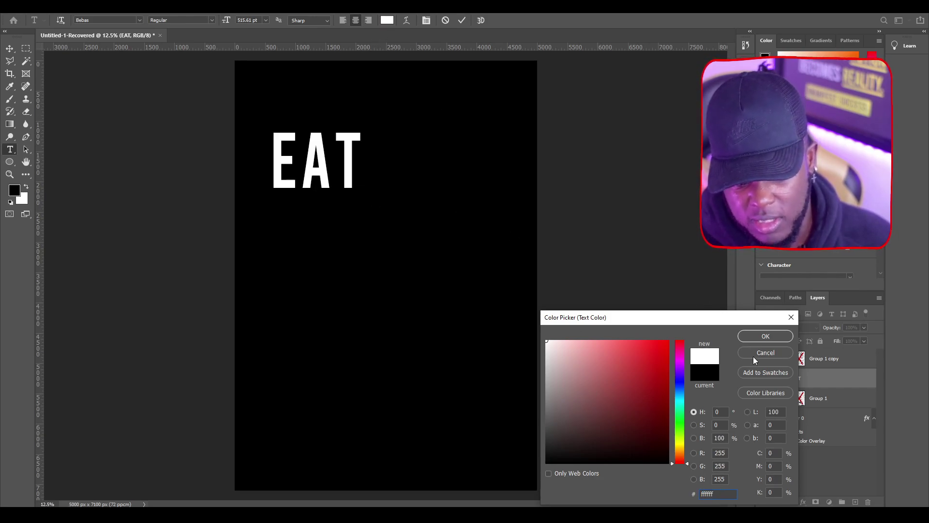
pyautogui.click(753, 334)
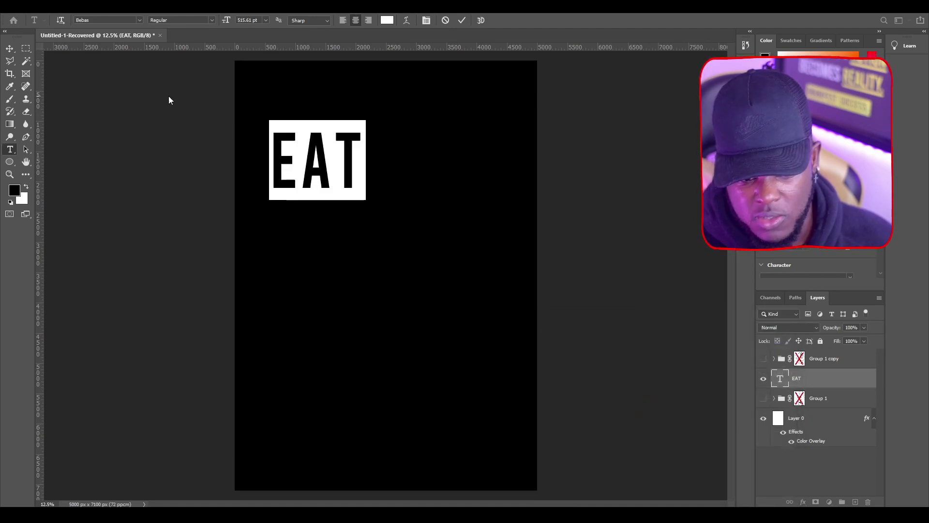
pyautogui.click(10, 50)
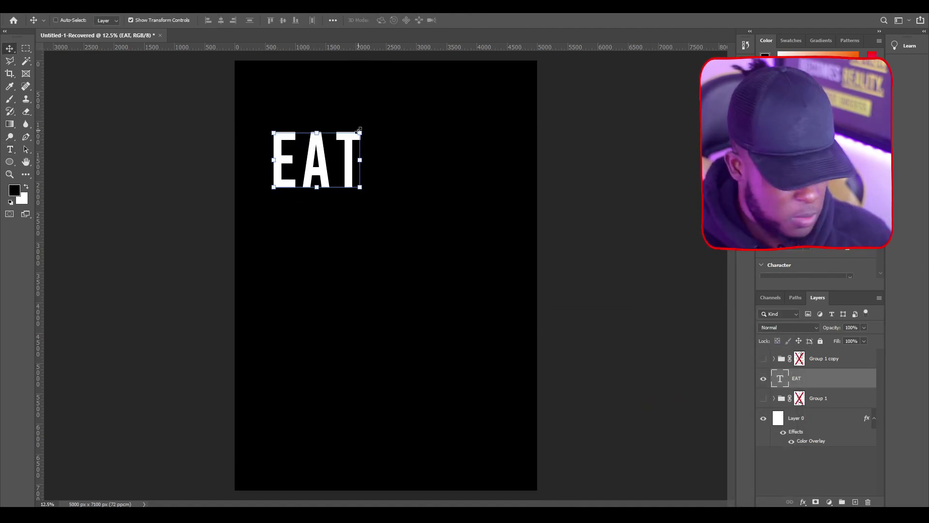
# - Enlarge the EAT text proportionally to about 167% and position it in the upper left part of the canvas
pyautogui.moveTo(358, 131); pyautogui.dragTo(431, 72)
pyautogui.hotkey('ctrl', 'z')
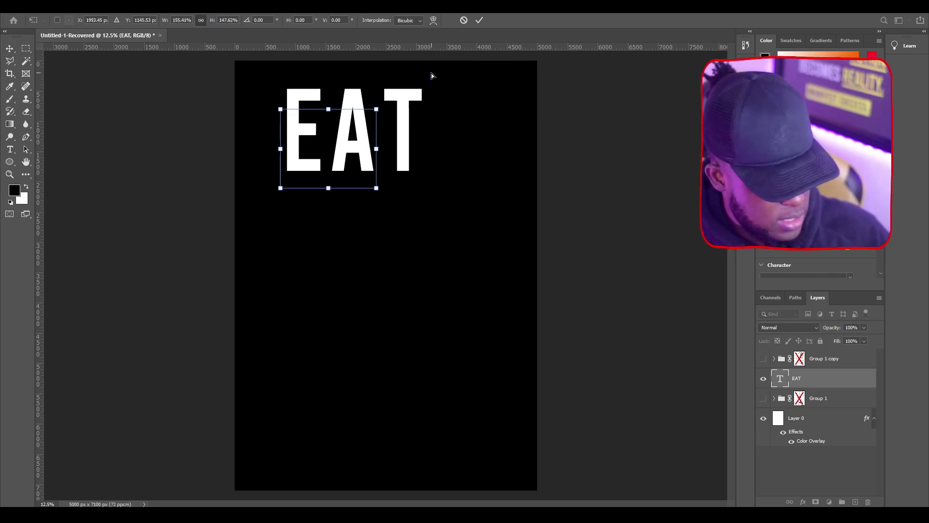
pyautogui.moveTo(376, 109); pyautogui.dragTo(441, 56)
pyautogui.moveTo(313, 151); pyautogui.dragTo(299, 179)
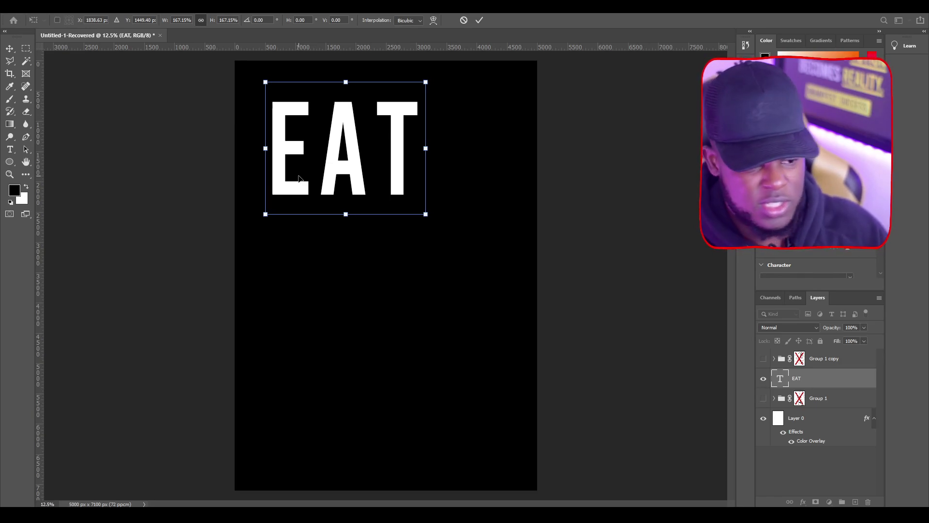
pyautogui.click(12, 51)
# - Move the EAT layer above Group 1 copy in the layer stack
pyautogui.moveTo(844, 389); pyautogui.dragTo(841, 361)
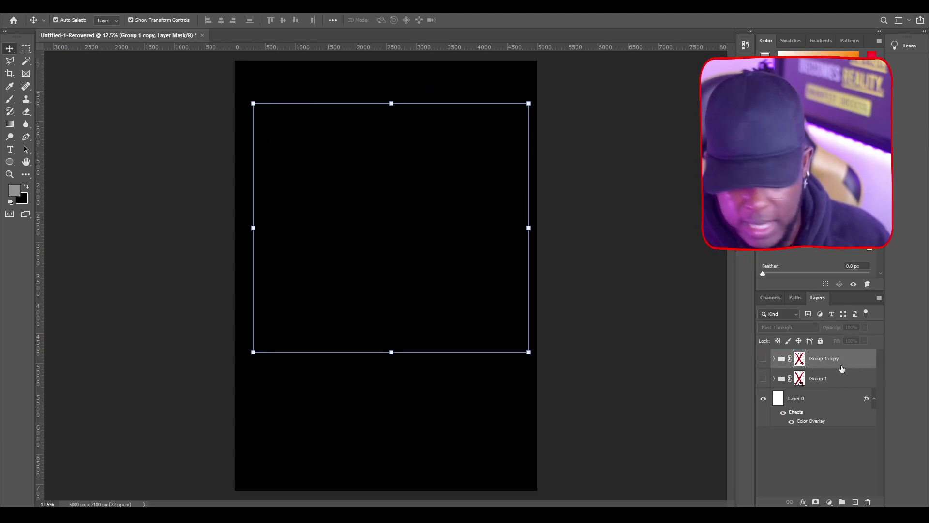
pyautogui.hotkey('ctrl', 'z')
pyautogui.click(836, 382)
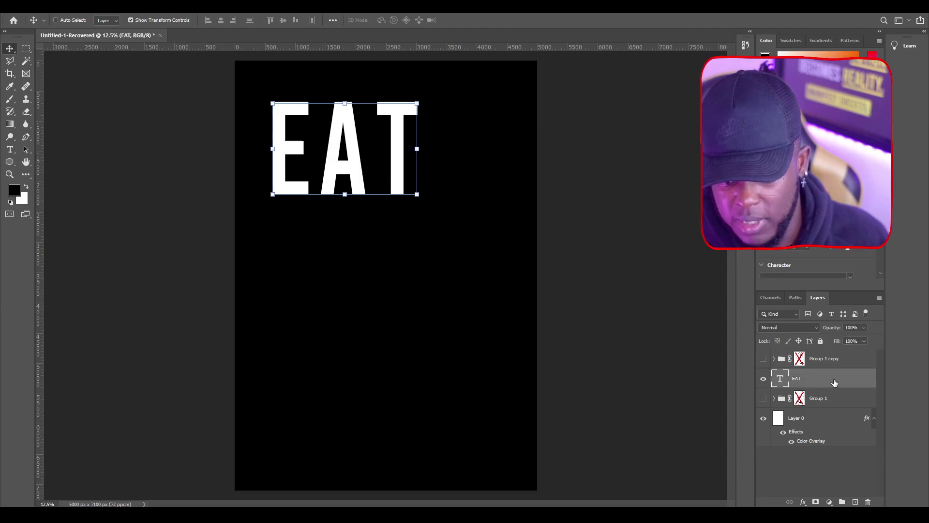
pyautogui.moveTo(825, 353); pyautogui.dragTo(825, 354)
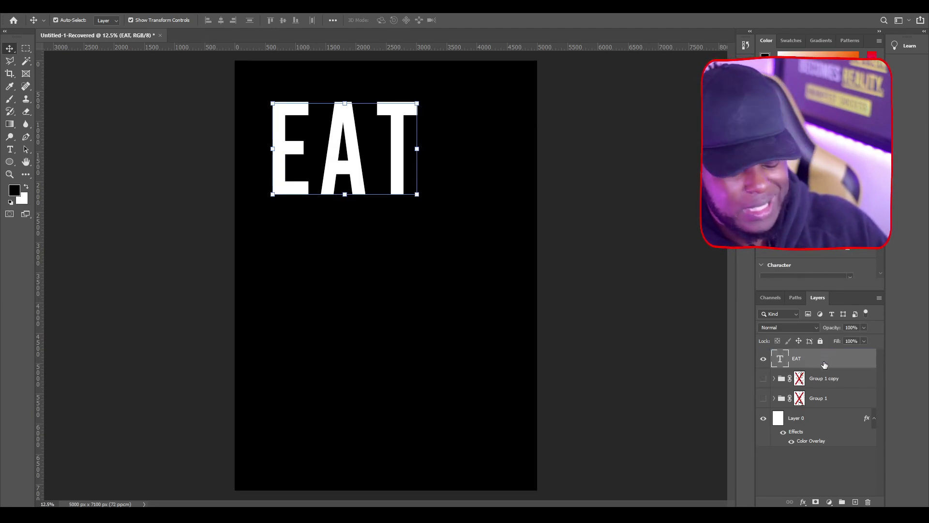
# - Duplicate the EAT text layer and place the copy directly below the original word
pyautogui.hotkey('ctrl', 'j')
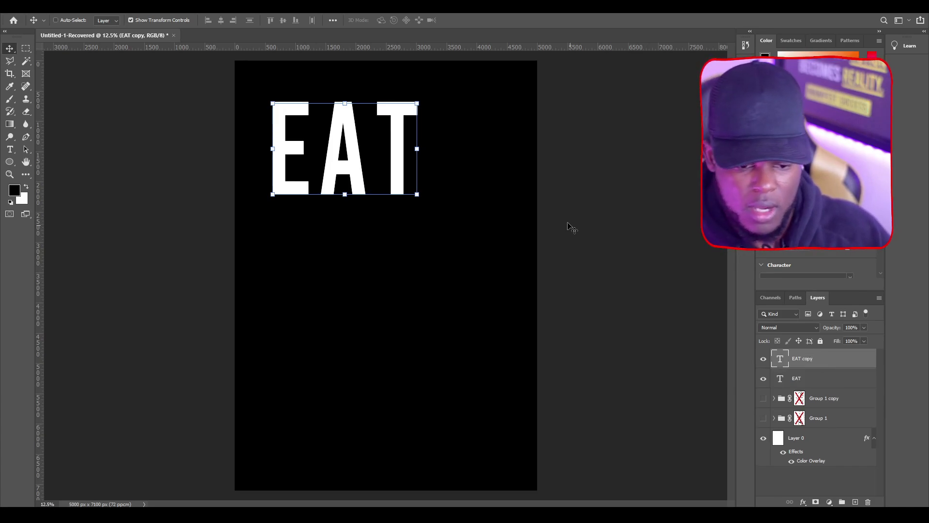
pyautogui.moveTo(328, 182); pyautogui.dragTo(309, 283)
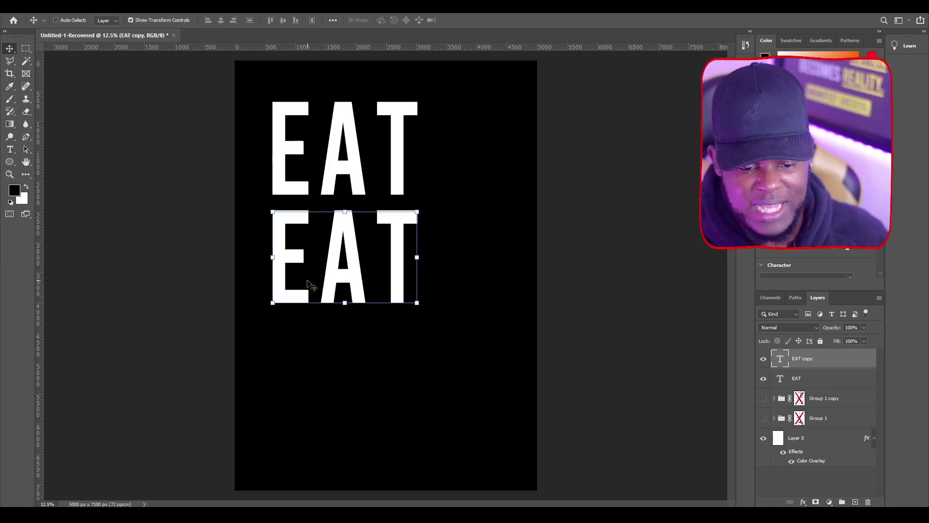
# - Change the lower copy's wording to SLEEP and line up its left edge with EAT
pyautogui.click(11, 151)
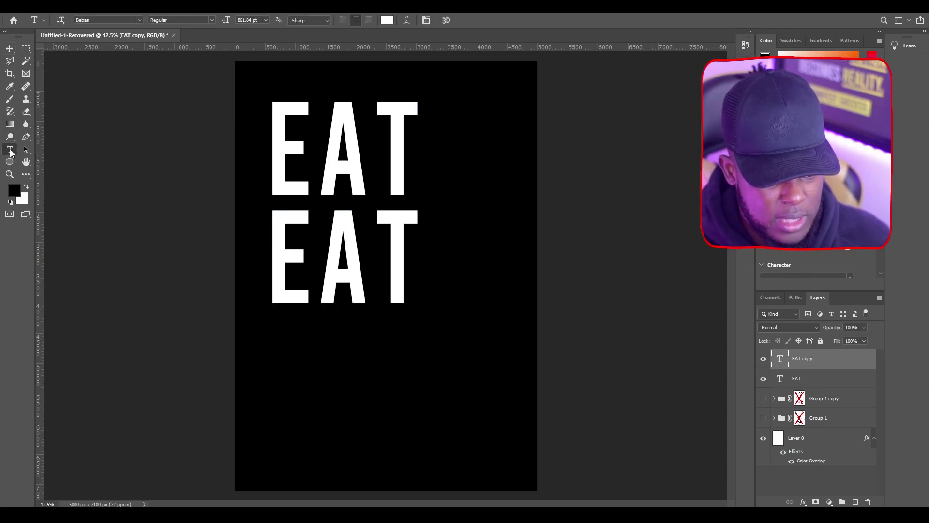
pyautogui.moveTo(277, 271); pyautogui.dragTo(435, 236)
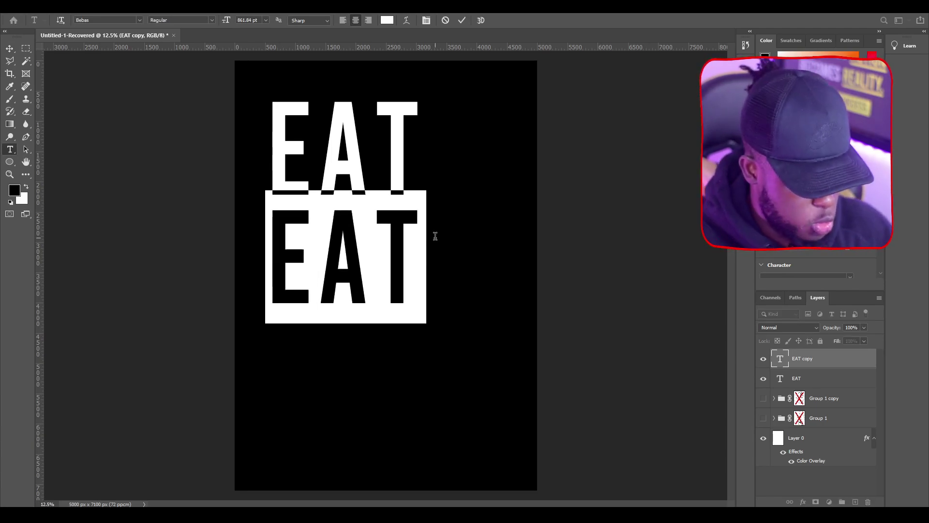
pyautogui.write('SLEEEP')
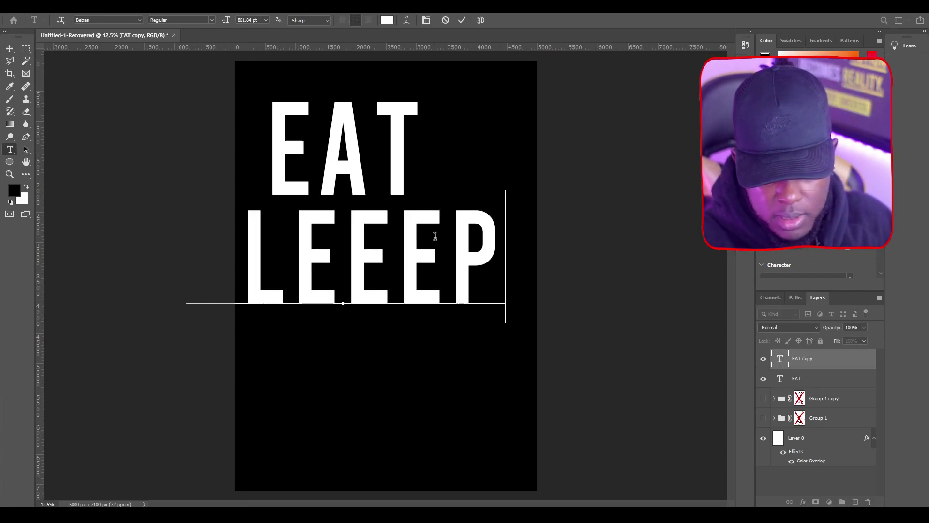
pyautogui.press('BackSpace')
pyautogui.press('BackSpace')
pyautogui.write('P')
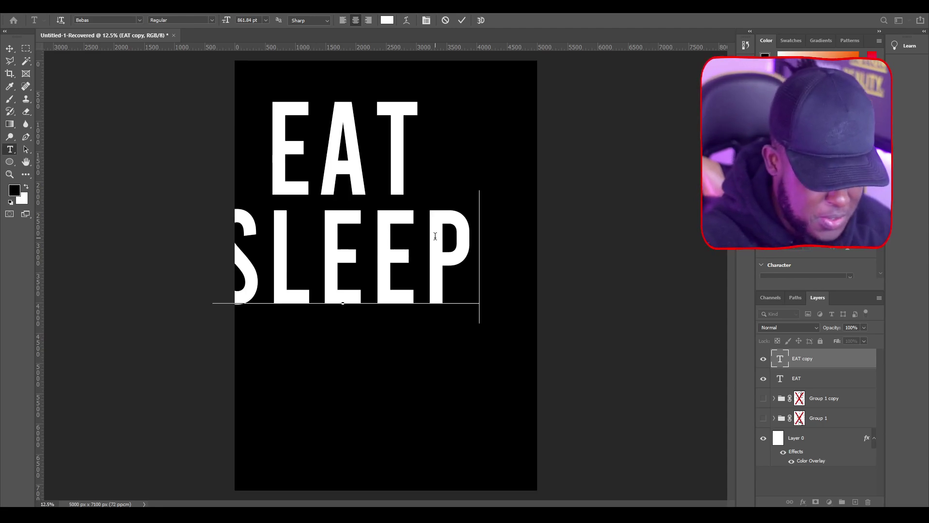
pyautogui.click(10, 49)
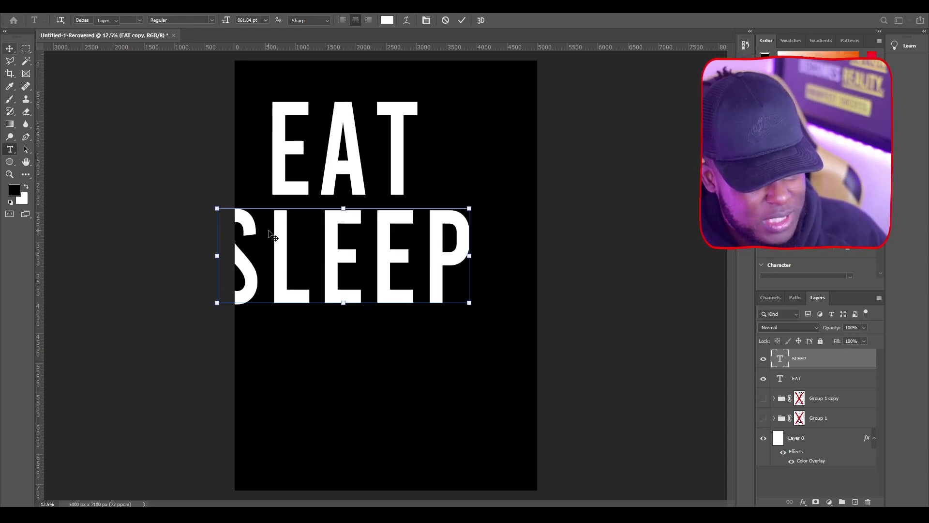
pyautogui.moveTo(277, 263); pyautogui.dragTo(323, 263)
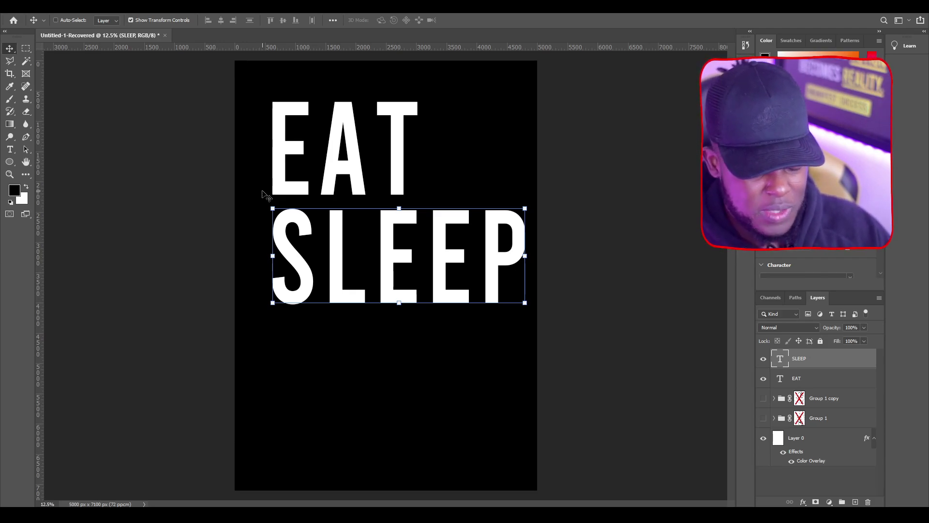
# - Duplicate the SLEEP text layer and place the copy directly below as a third line
pyautogui.press('ctrl')
pyautogui.hotkey('ctrl', 'j')
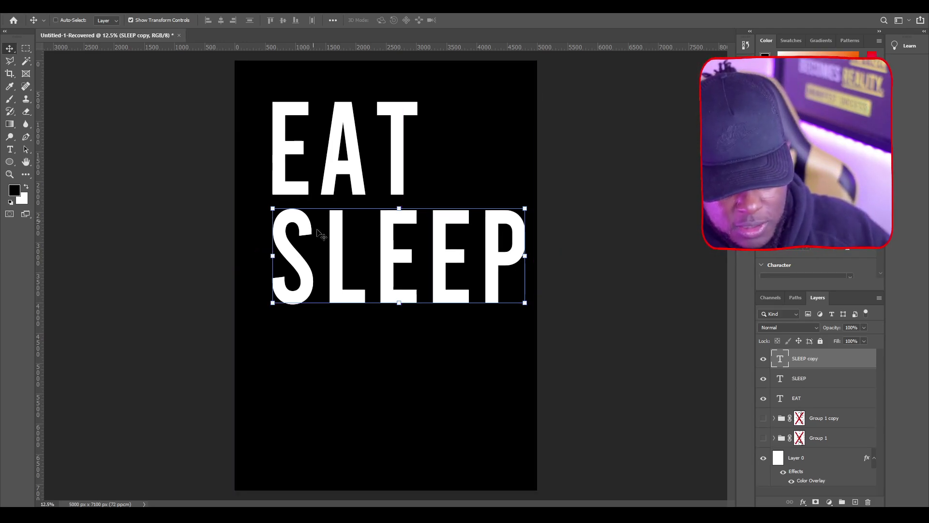
pyautogui.moveTo(331, 266); pyautogui.dragTo(336, 369)
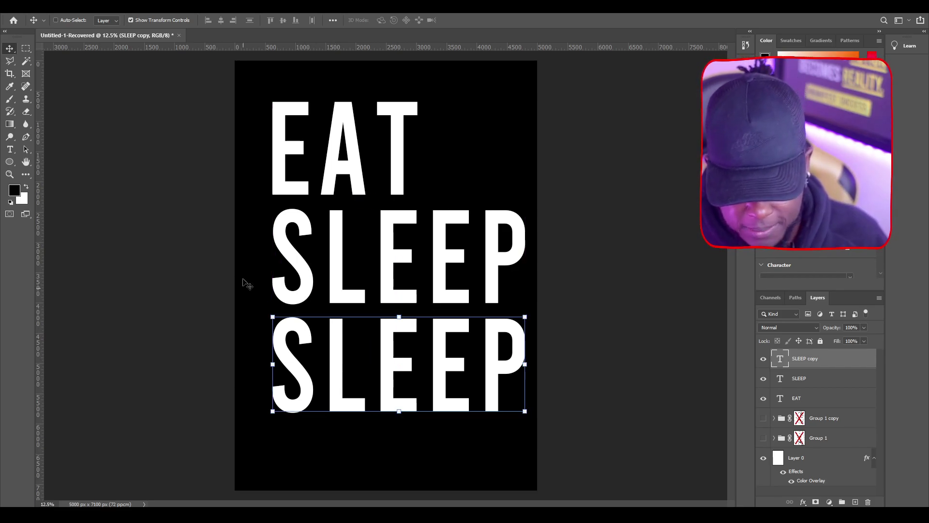
# - Change the third line's wording to FARM and line up its left edge with the words above
pyautogui.press('t')
pyautogui.moveTo(268, 357); pyautogui.dragTo(541, 344)
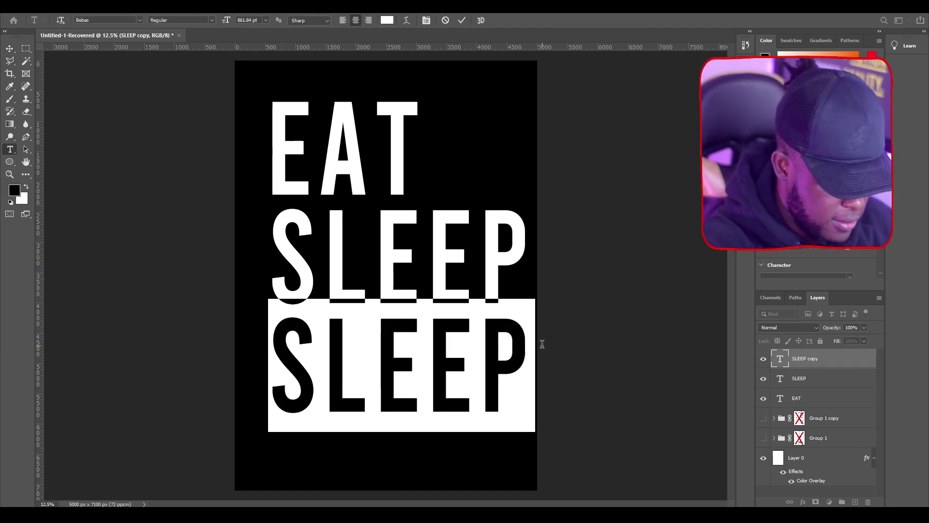
pyautogui.write('FARM')
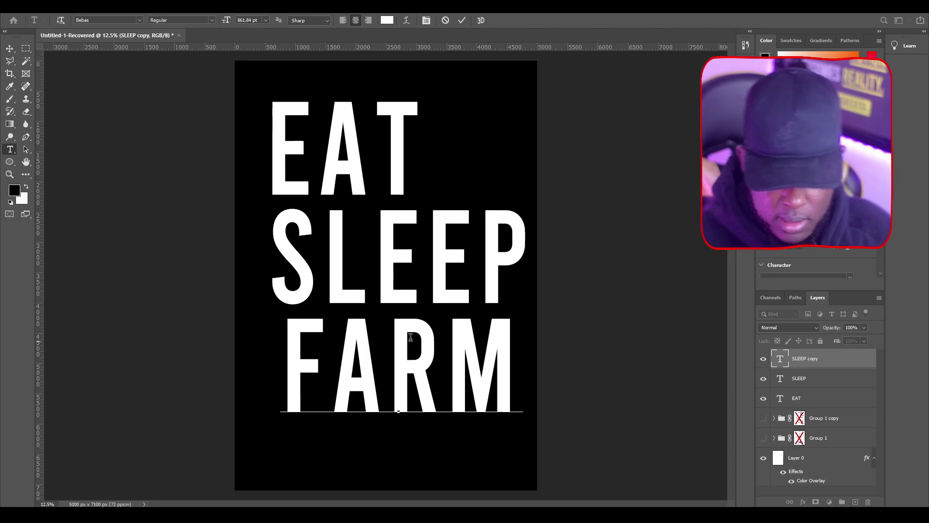
pyautogui.click(10, 49)
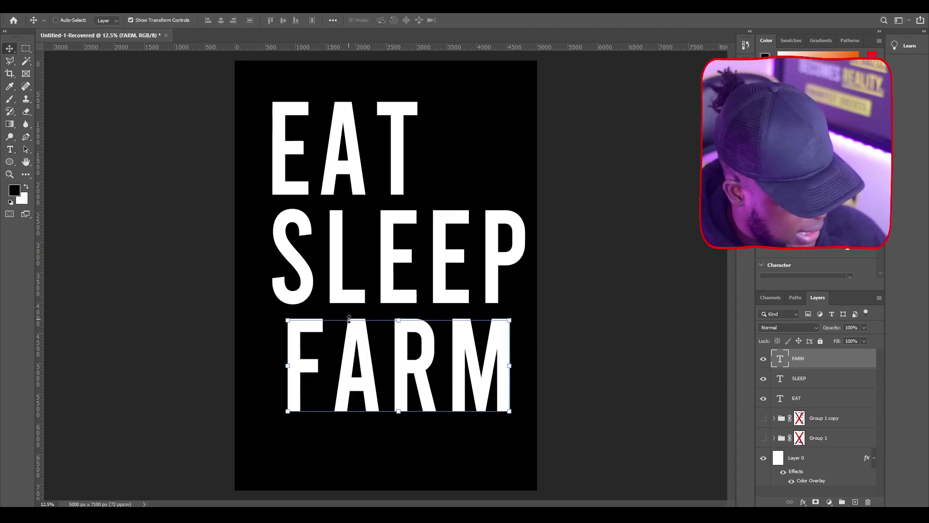
pyautogui.moveTo(356, 325); pyautogui.dragTo(348, 348)
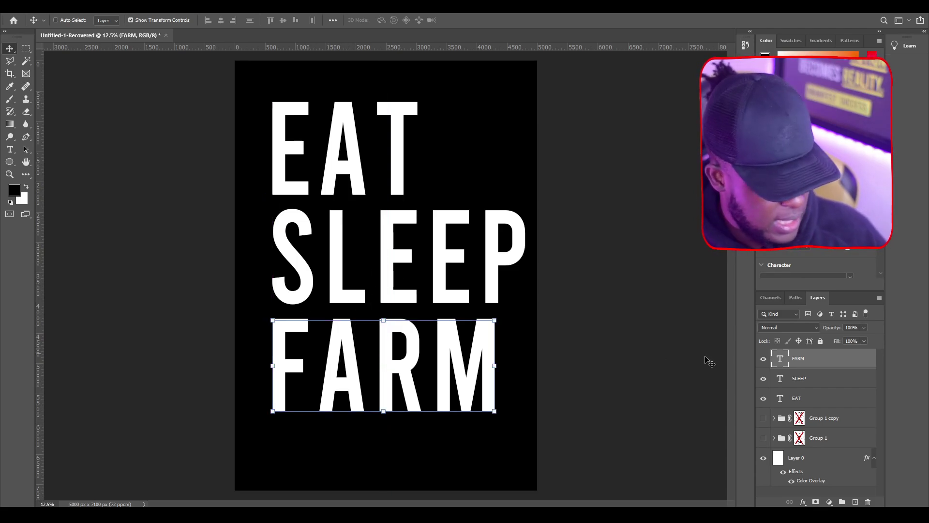
# - Change the colour of the FARM text to orange (ff7e00)
pyautogui.click(9, 149)
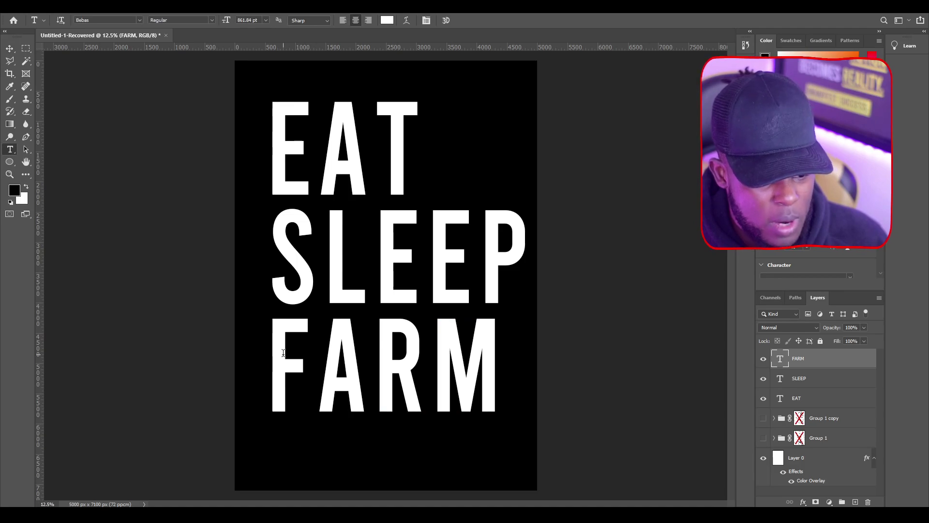
pyautogui.click(276, 353)
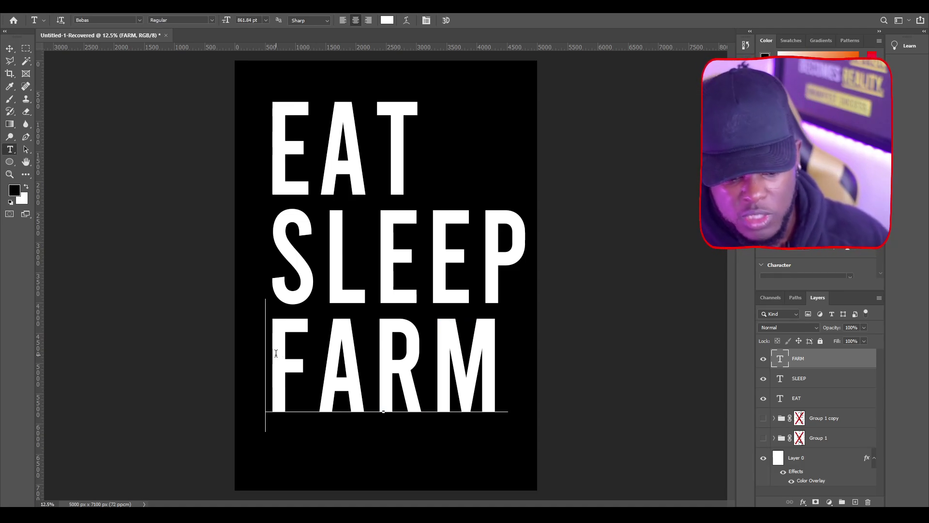
pyautogui.moveTo(276, 353); pyautogui.dragTo(508, 363)
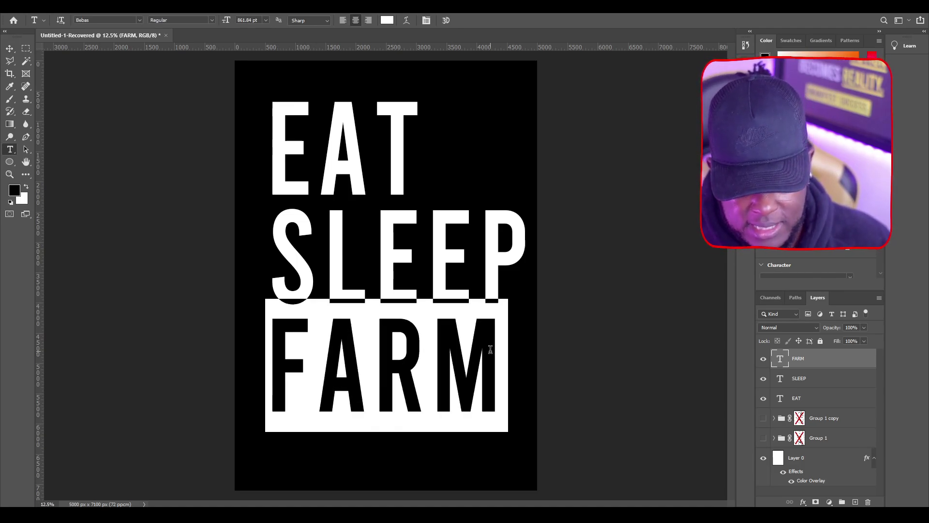
pyautogui.click(387, 20)
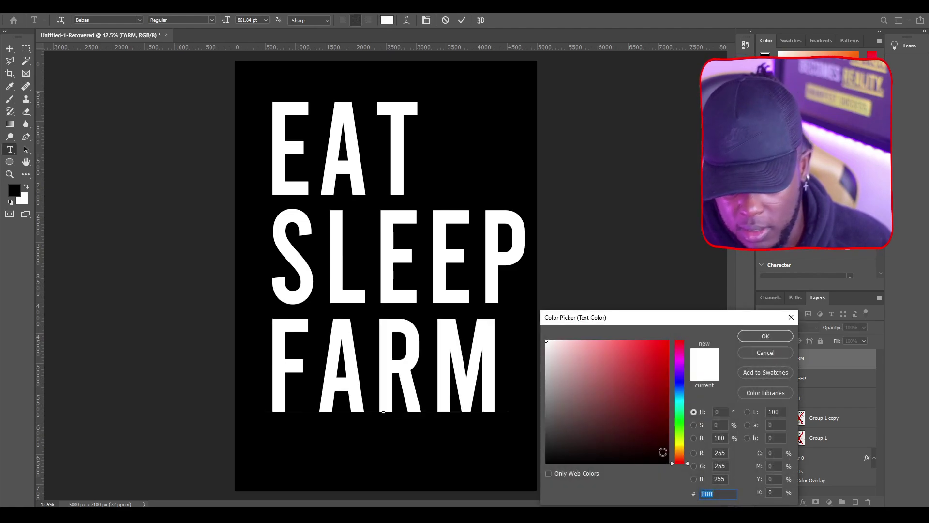
pyautogui.moveTo(681, 458); pyautogui.dragTo(680, 453)
pyautogui.moveTo(636, 406); pyautogui.dragTo(667, 352)
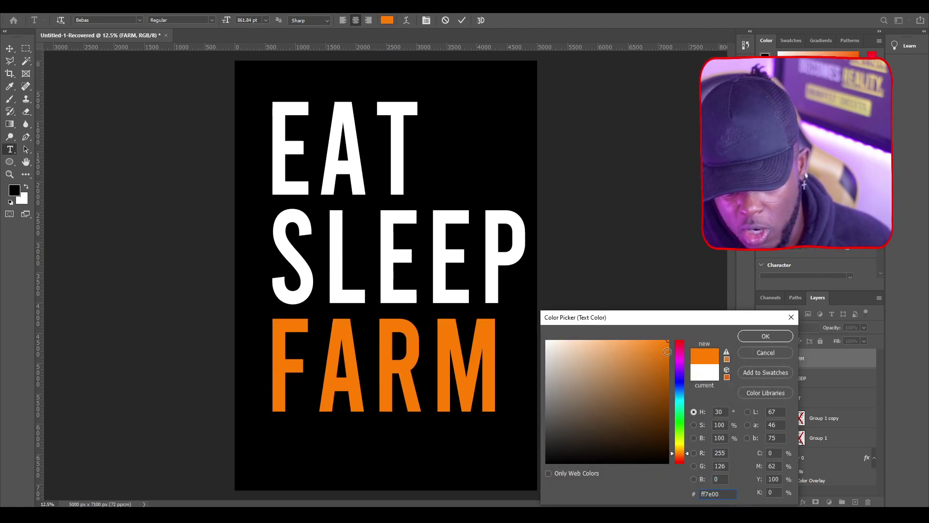
pyautogui.click(763, 337)
pyautogui.click(317, 339)
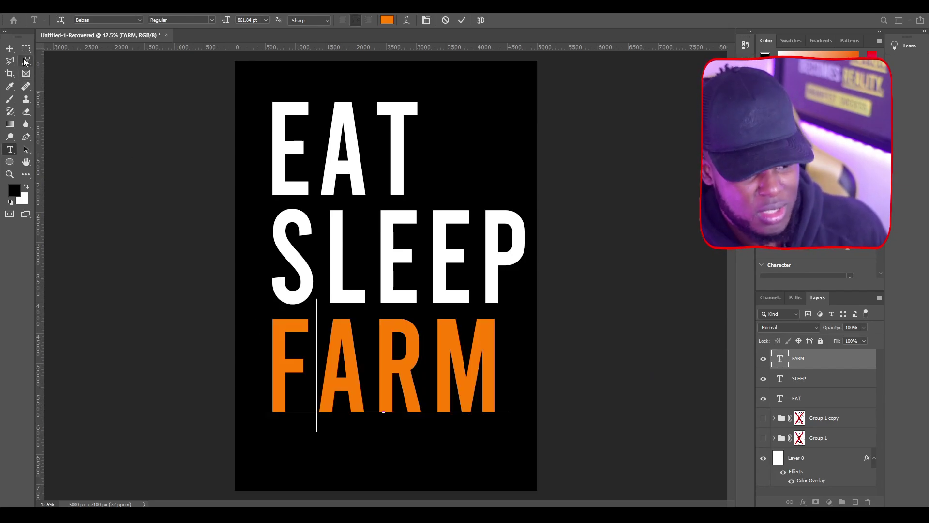
pyautogui.click(9, 48)
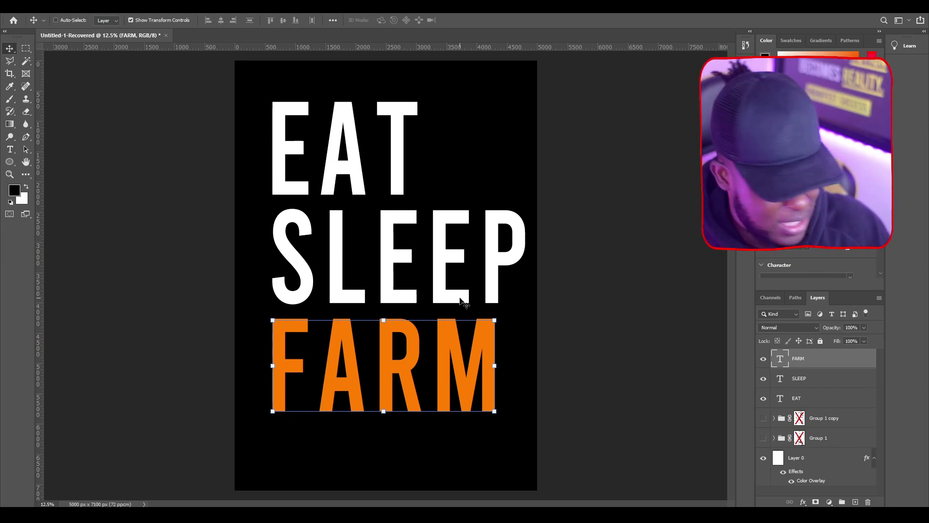
# - Duplicate the SLEEP text layer and place the copy below FARM as a fourth line
pyautogui.click(817, 385)
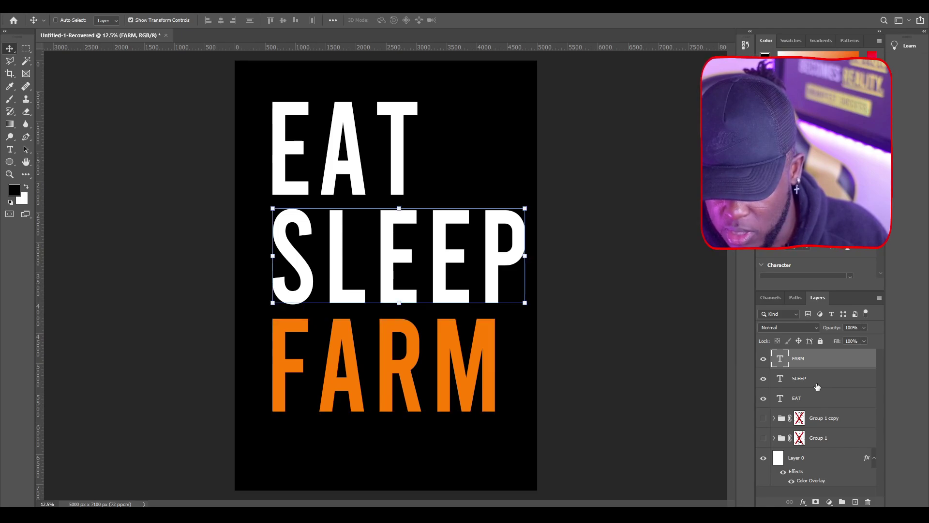
pyautogui.hotkey('ctrl', 'j')
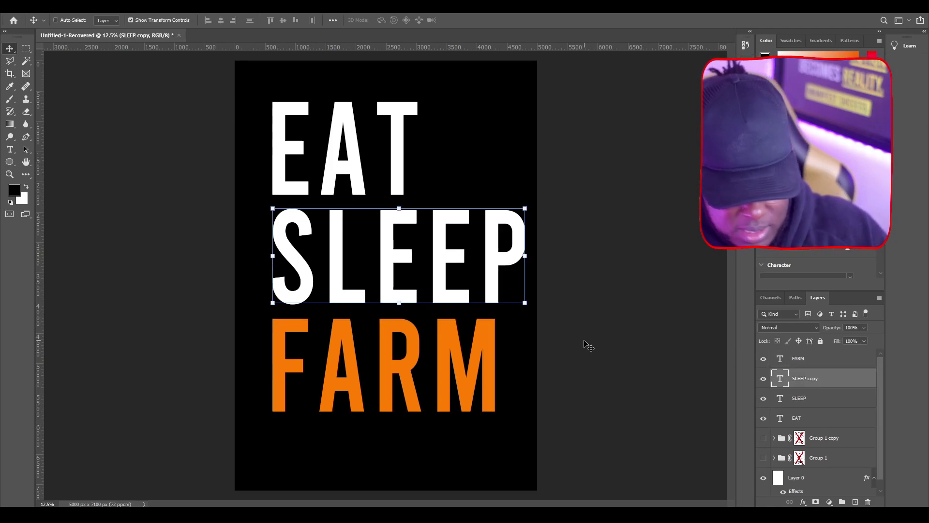
pyautogui.moveTo(319, 257); pyautogui.dragTo(289, 475)
# - Change the fourth line's wording to REPEAT and line up its left edge with the words above
pyautogui.click(10, 149)
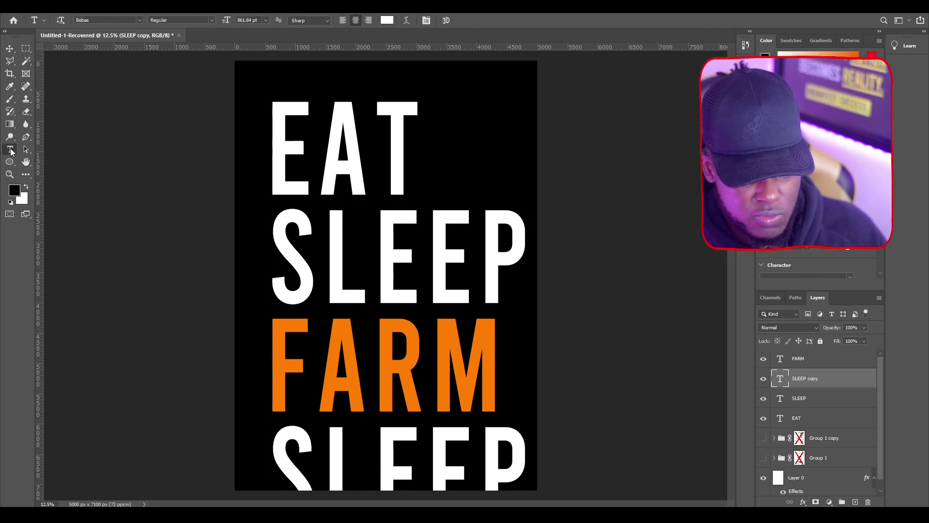
pyautogui.click(293, 437)
pyautogui.hotkey('ctrl', 'a')
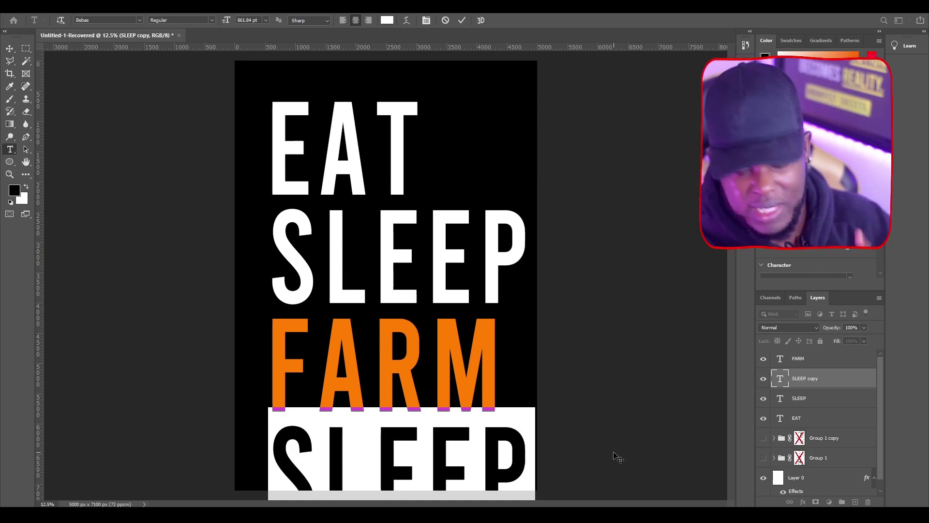
pyautogui.write('REP')
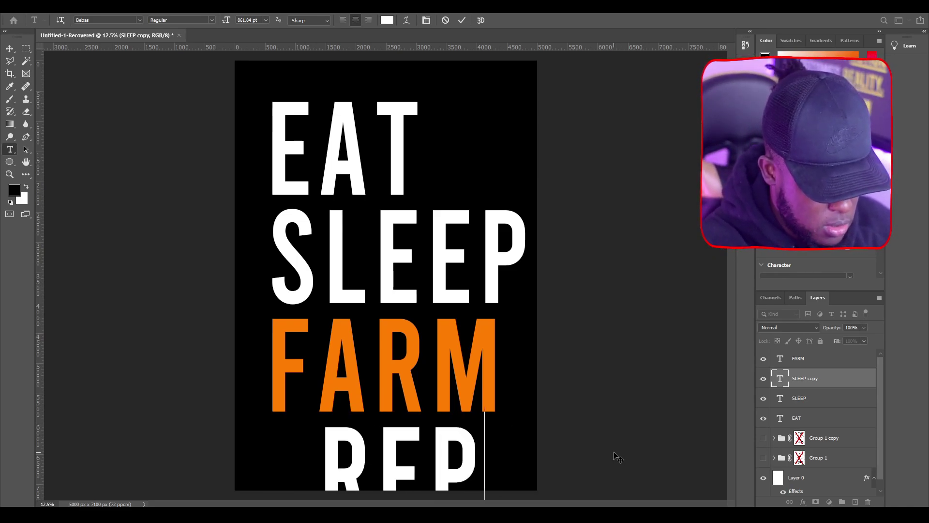
pyautogui.write('EAT')
pyautogui.press('BackSpace')
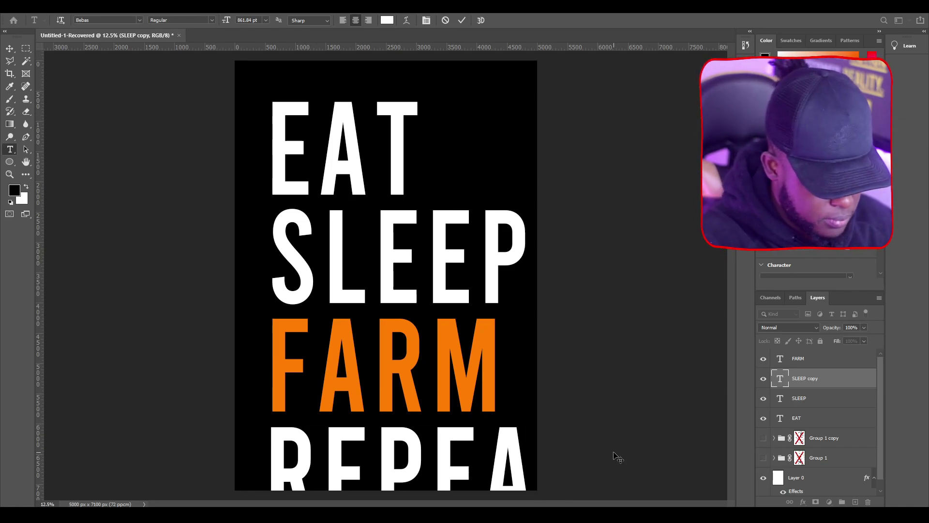
pyautogui.write('T')
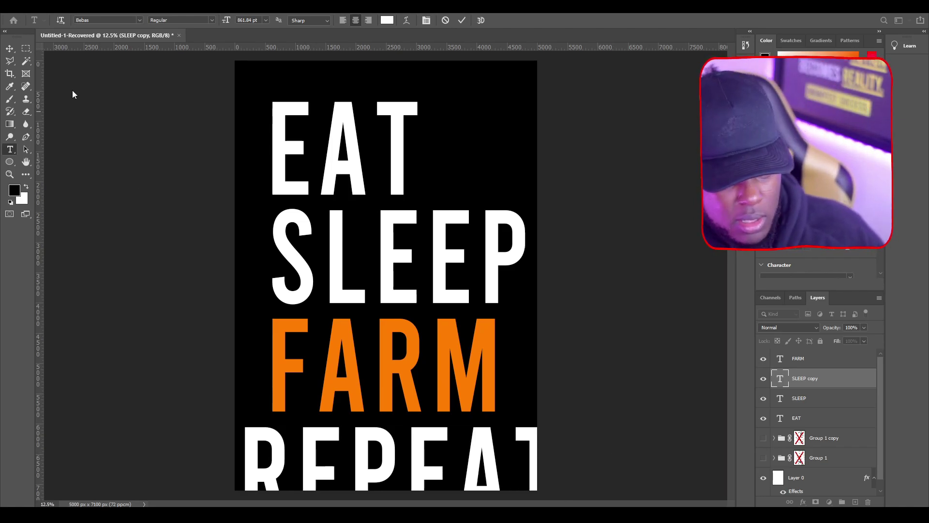
pyautogui.click(9, 49)
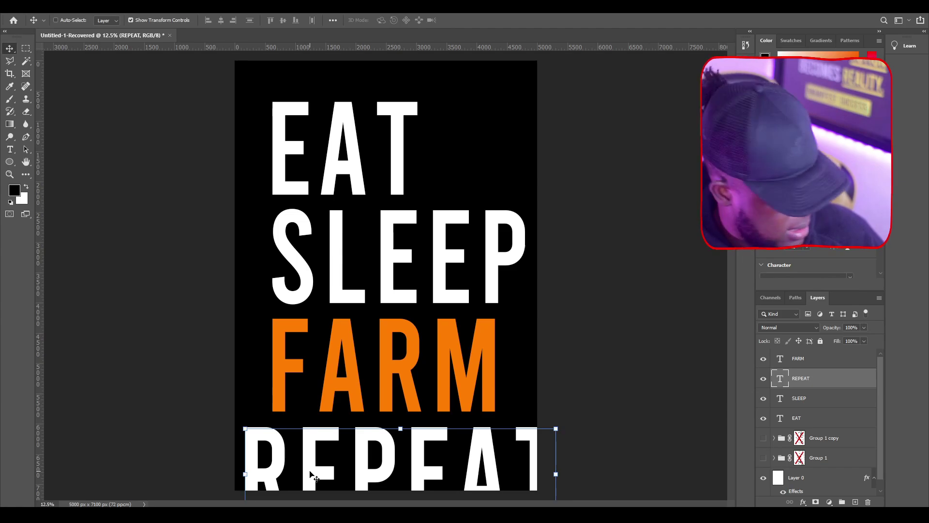
pyautogui.moveTo(259, 460); pyautogui.dragTo(287, 461)
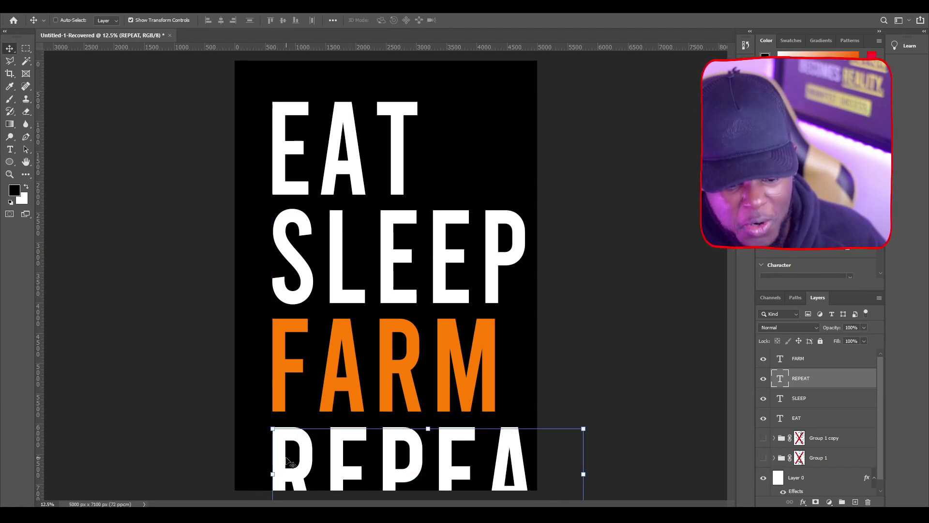
# - Group the FARM, REPEAT, SLEEP and EAT text layers together
pyautogui.keyDown('ctrl'); pyautogui.click(803, 419); pyautogui.keyUp('ctrl')
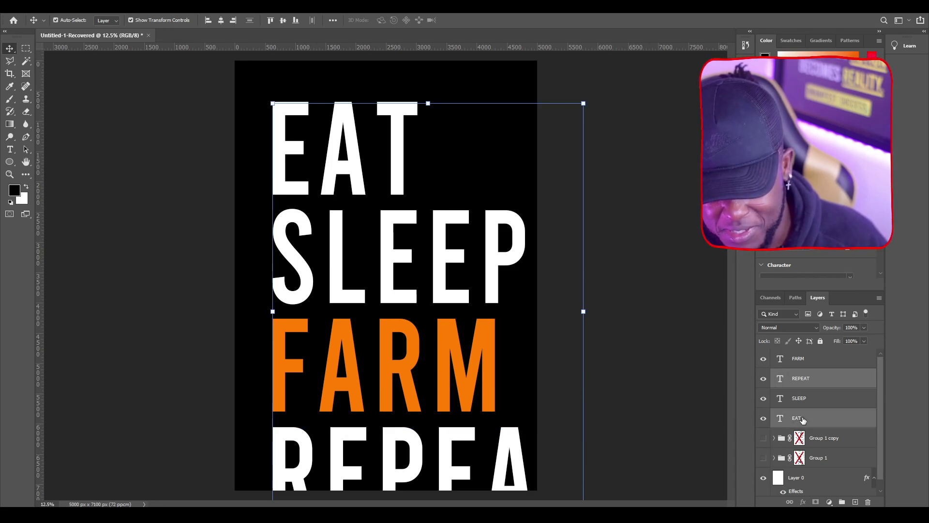
pyautogui.keyDown('ctrl'); pyautogui.click(809, 400); pyautogui.keyUp('ctrl')
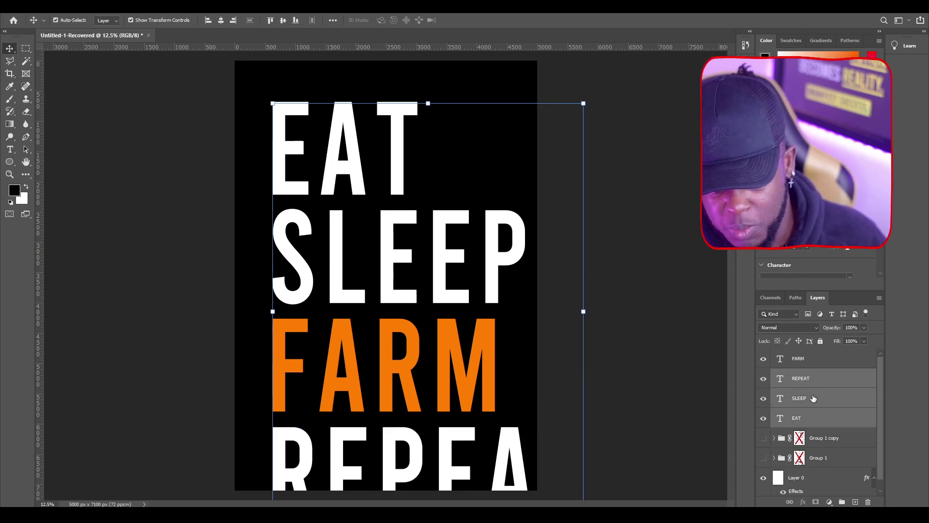
pyautogui.keyDown('ctrl'); pyautogui.click(821, 362); pyautogui.keyUp('ctrl')
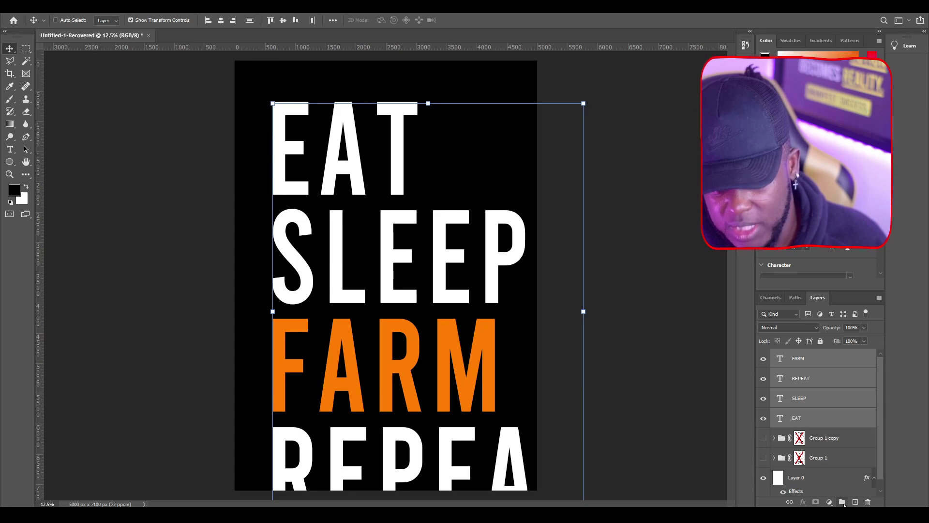
pyautogui.click(843, 502)
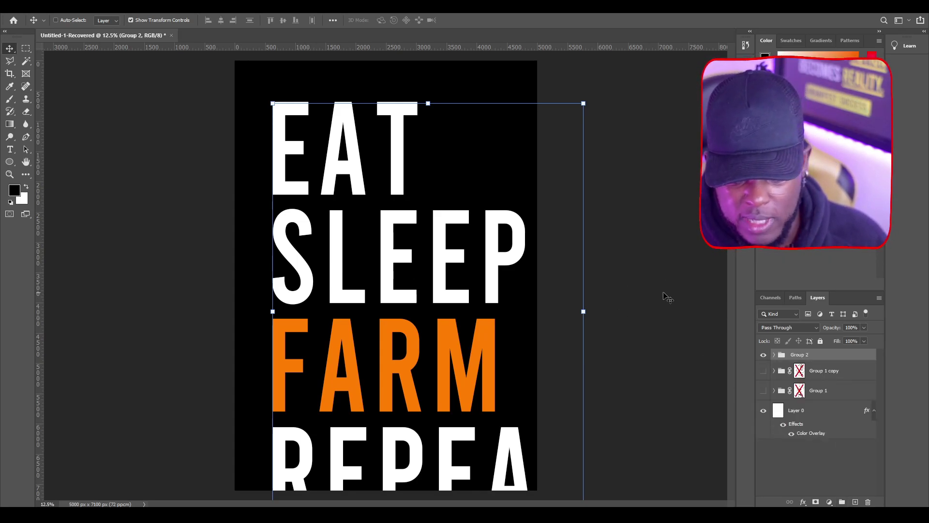
# - Scale the text group down to about 91.6% and position it so all four lines fit on the canvas
pyautogui.moveTo(584, 102); pyautogui.dragTo(515, 196)
pyautogui.moveTo(429, 345); pyautogui.dragTo(407, 218)
pyautogui.moveTo(493, 395); pyautogui.dragTo(533, 457)
pyautogui.moveTo(537, 467); pyautogui.dragTo(526, 453)
pyautogui.moveTo(437, 417)
pyautogui.mouseDown()
pyautogui.moveTo(433, 434)
pyautogui.moveTo(442, 435)
pyautogui.mouseUp()
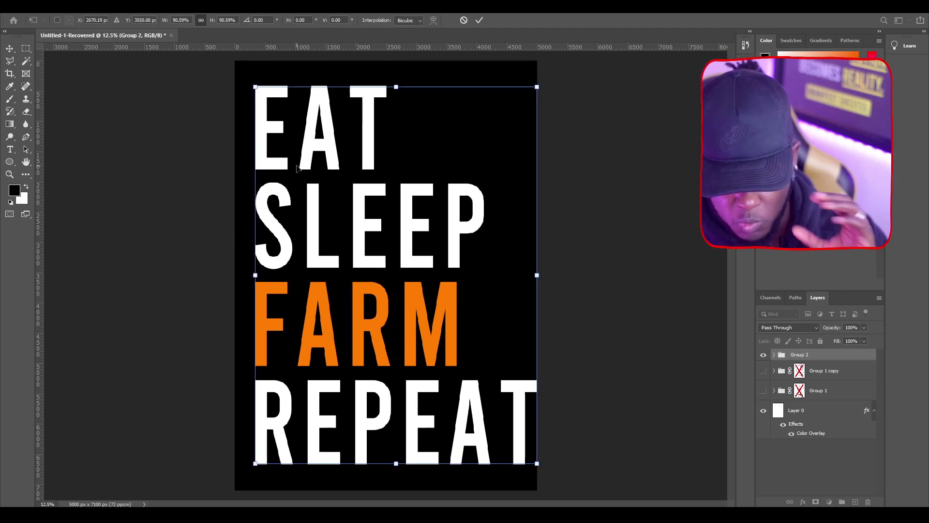
pyautogui.moveTo(538, 463); pyautogui.dragTo(525, 448)
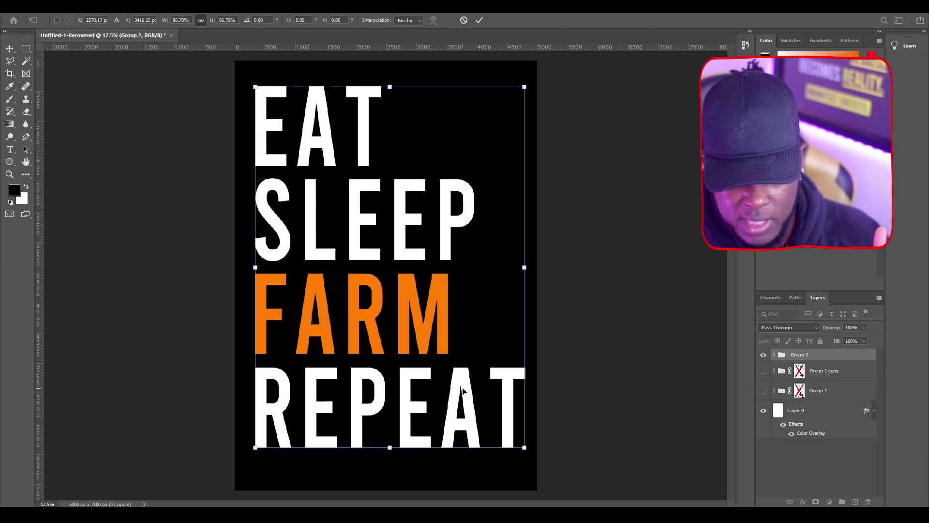
pyautogui.moveTo(463, 390); pyautogui.dragTo(464, 397)
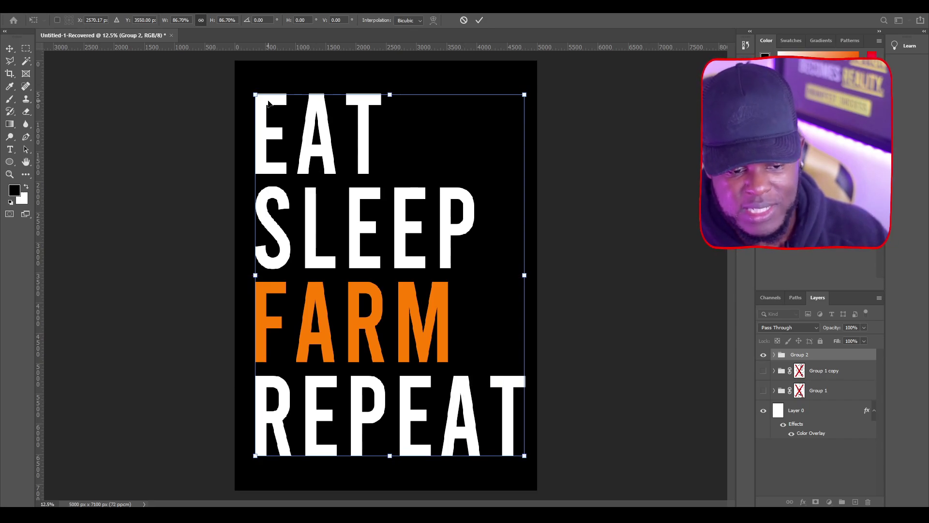
pyautogui.moveTo(259, 97); pyautogui.dragTo(255, 87)
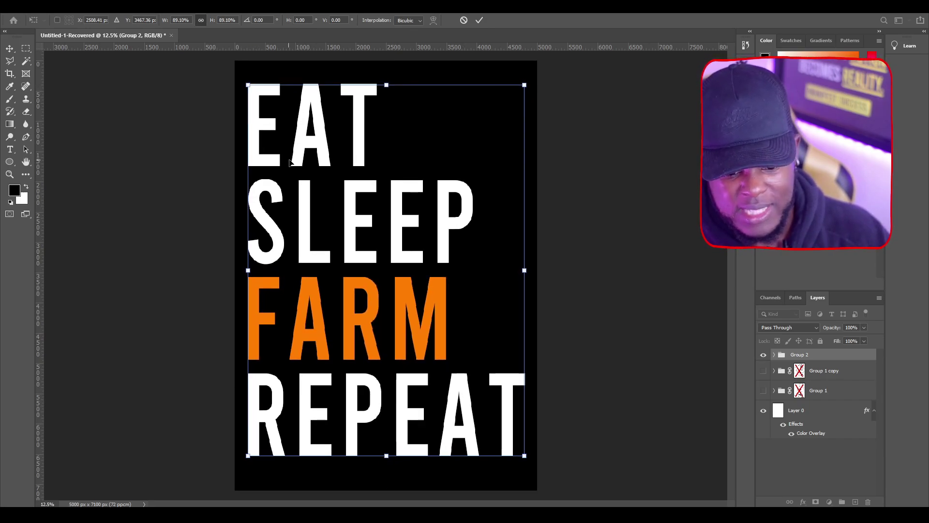
pyautogui.moveTo(530, 456); pyautogui.dragTo(532, 460)
pyautogui.moveTo(252, 459); pyautogui.dragTo(275, 446)
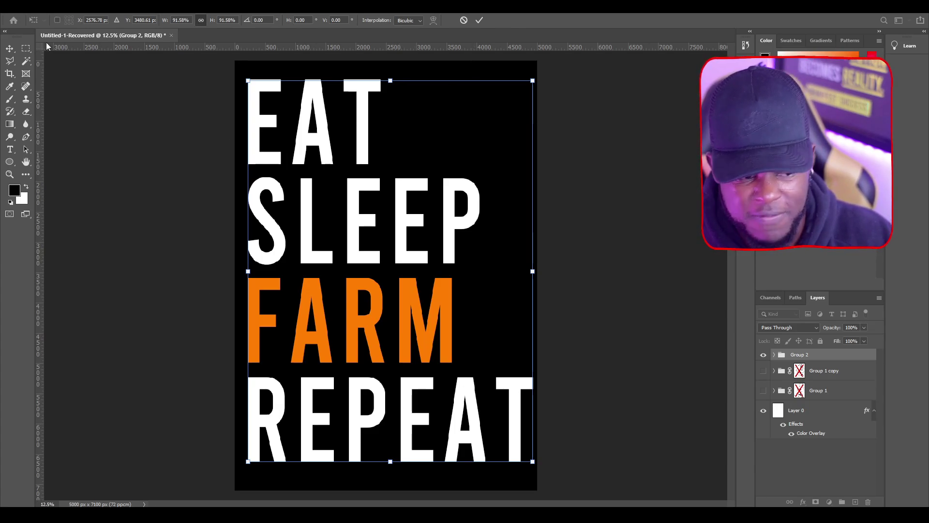
pyautogui.click(10, 48)
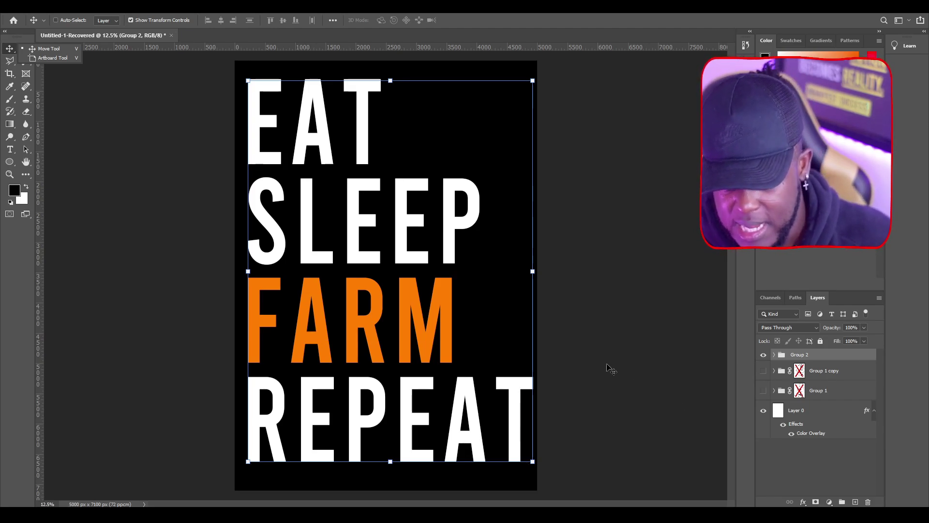
# - Duplicate the Group 2 text group and hide the original
pyautogui.click(832, 362)
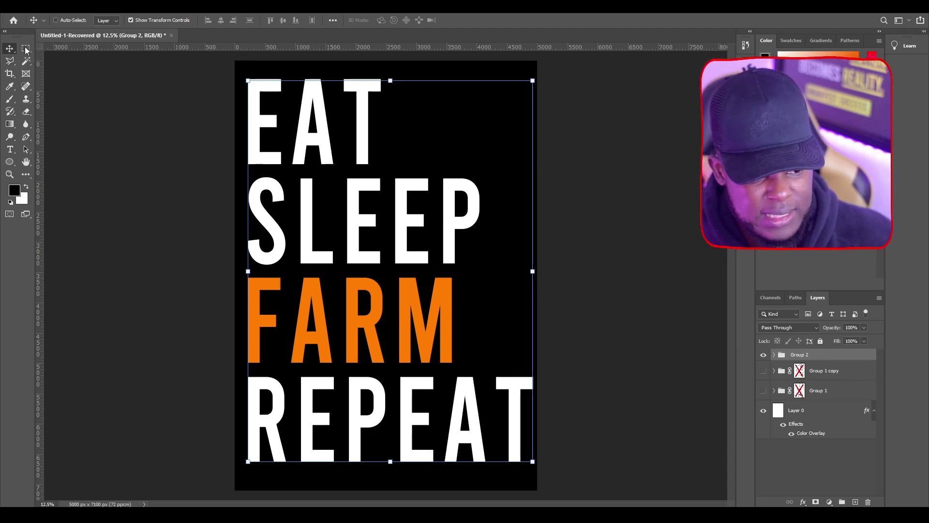
pyautogui.rightClick(828, 359)
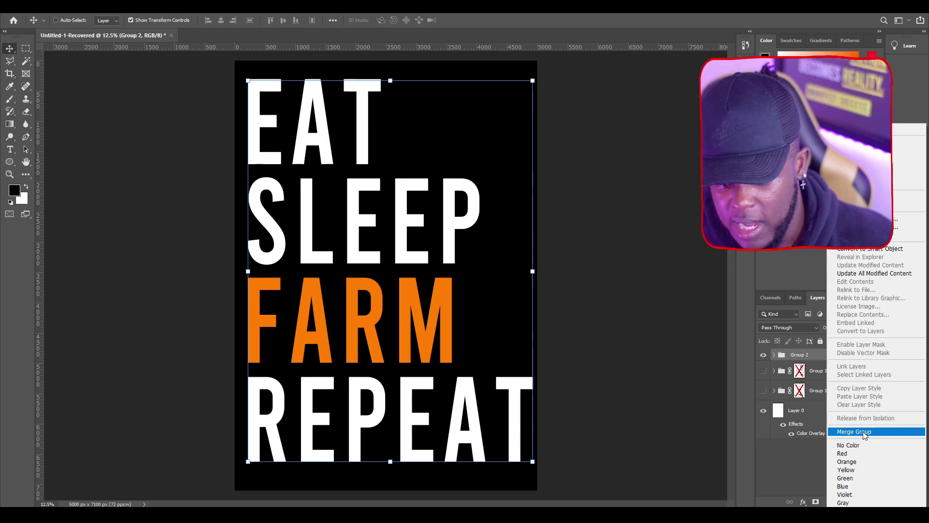
pyautogui.click(820, 358)
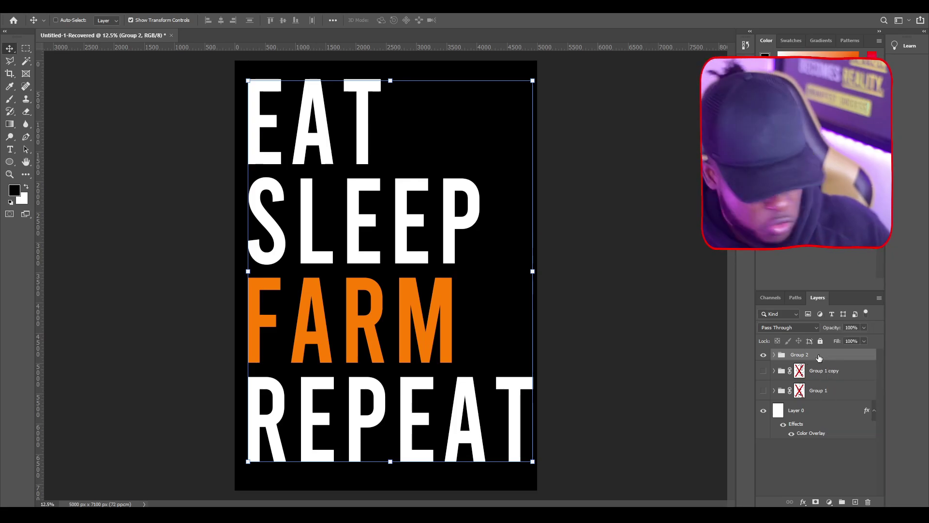
pyautogui.hotkey('ctrl', 'j')
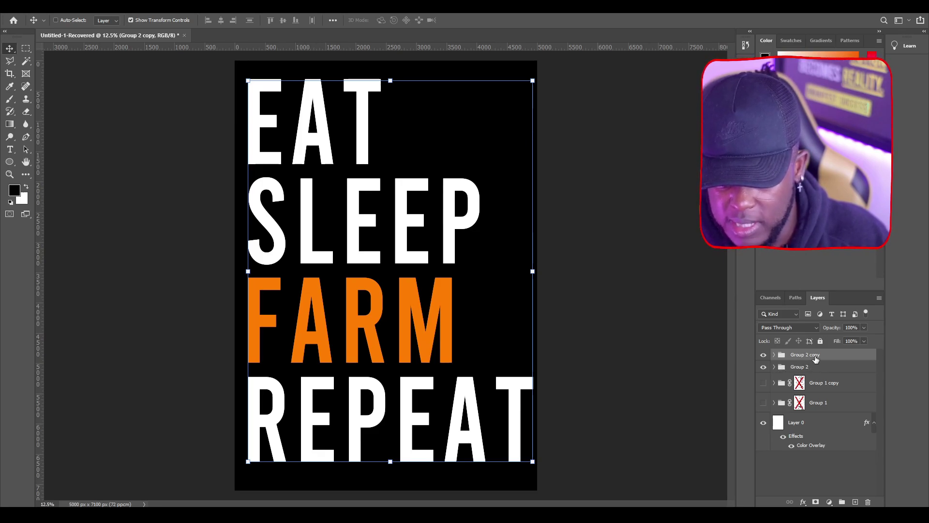
pyautogui.click(764, 368)
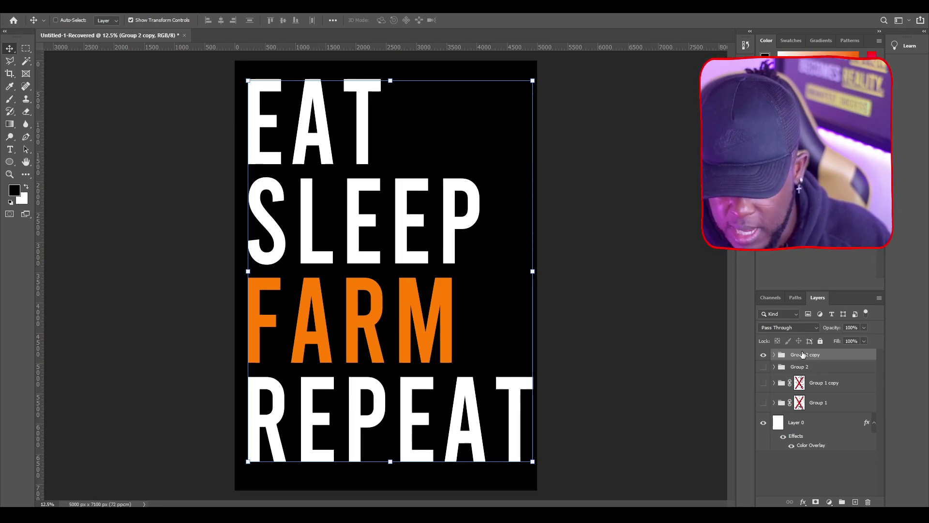
# - In the copied group, change the orange FARM wording to BALL and line up its left edge with the other words
pyautogui.click(775, 355)
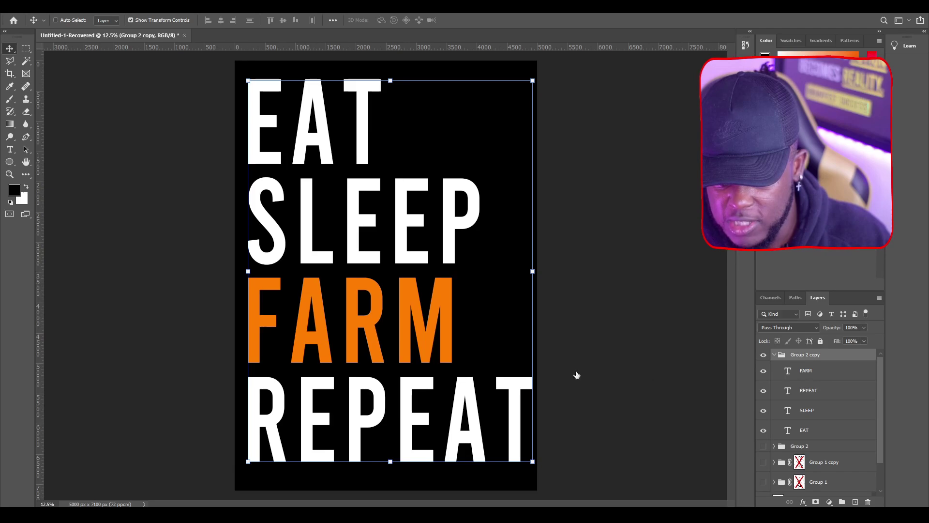
pyautogui.keyDown('ctrl'); pyautogui.click(416, 334); pyautogui.keyUp('ctrl')
pyautogui.click(10, 149)
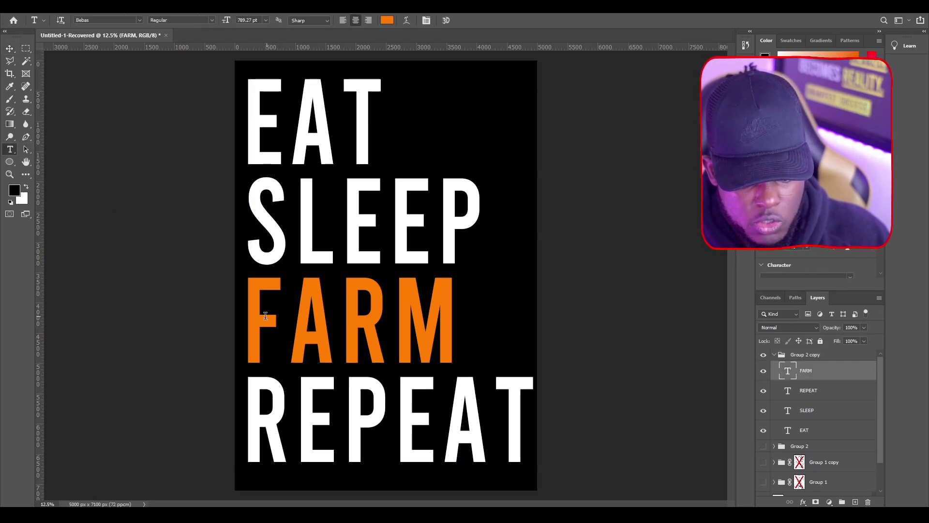
pyautogui.moveTo(256, 321); pyautogui.dragTo(446, 322)
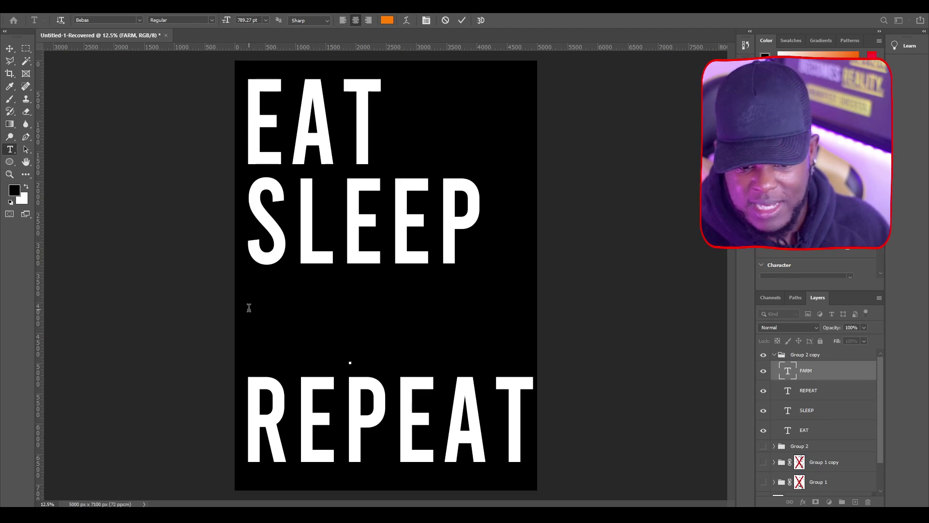
pyautogui.write('BALL')
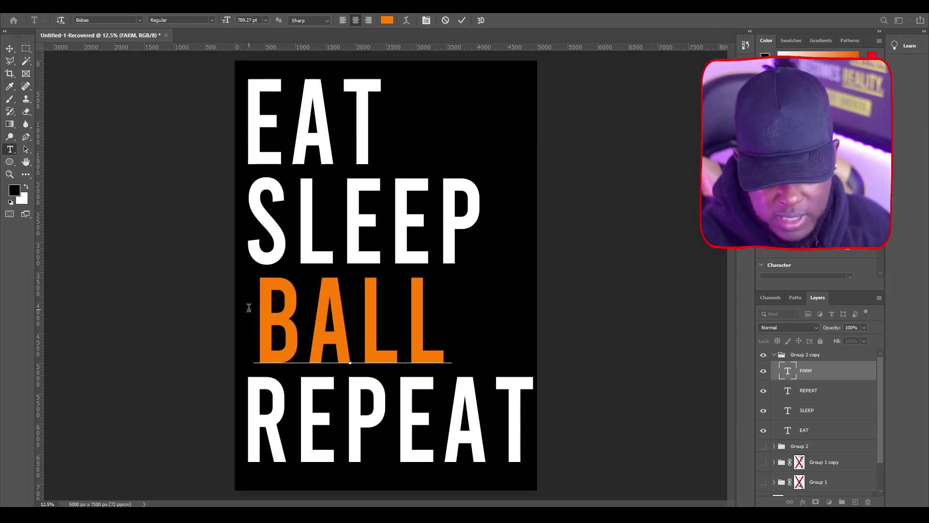
pyautogui.click(10, 48)
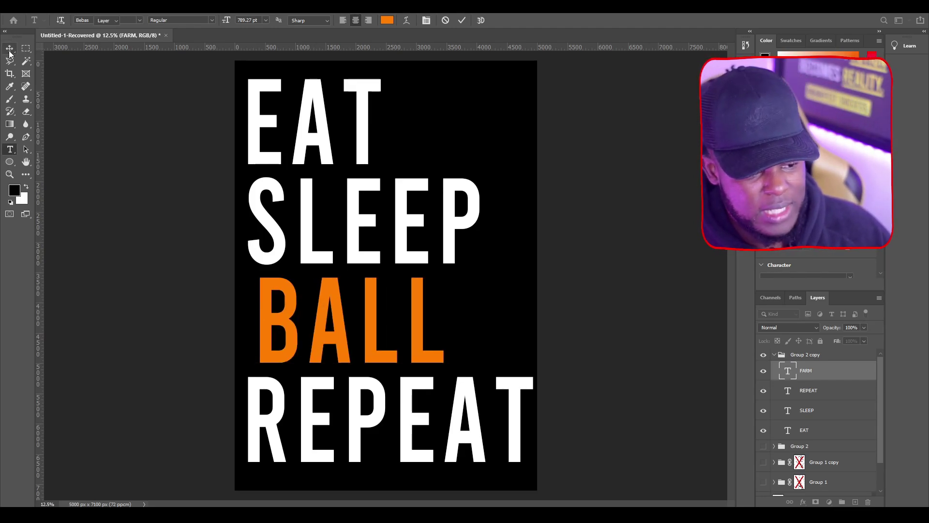
pyautogui.moveTo(275, 320); pyautogui.dragTo(264, 319)
# - Replace the orange BALL wording with CODE
pyautogui.doubleClick(428, 301)
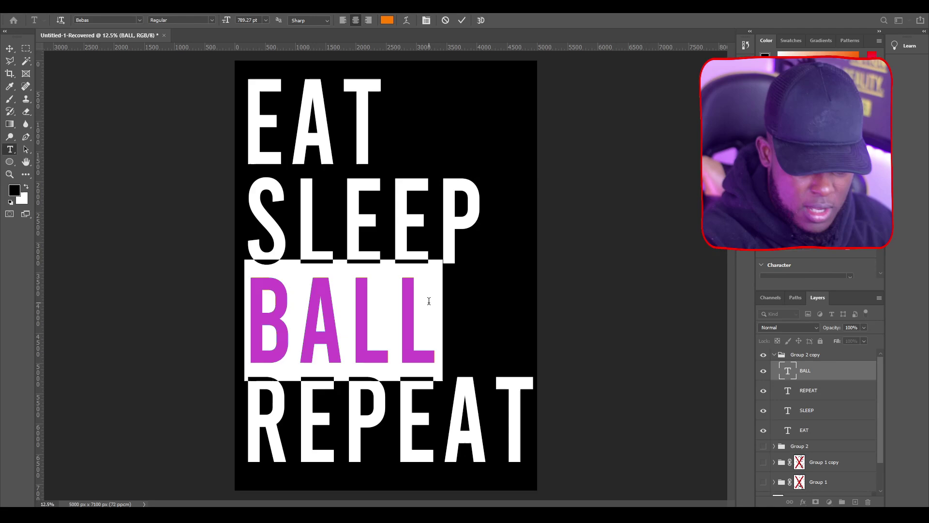
pyautogui.press('BackSpace')
pyautogui.write('CODE')
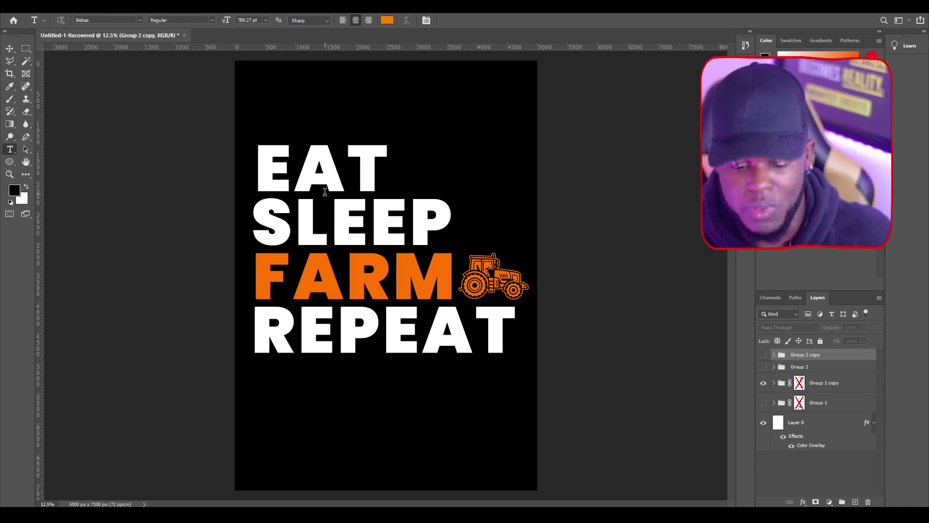
# - Expand Group 1 copy and examine the font settings of its EAT text
pyautogui.click(774, 383)
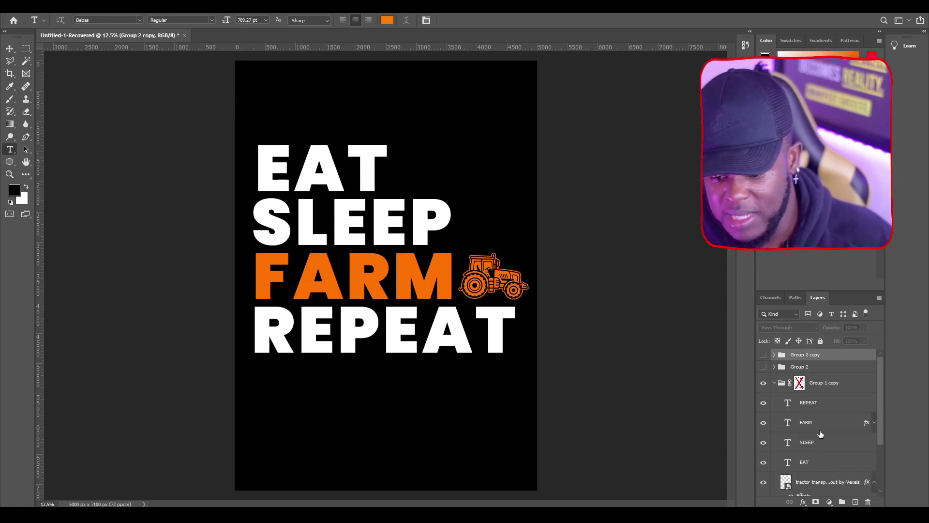
pyautogui.click(813, 463)
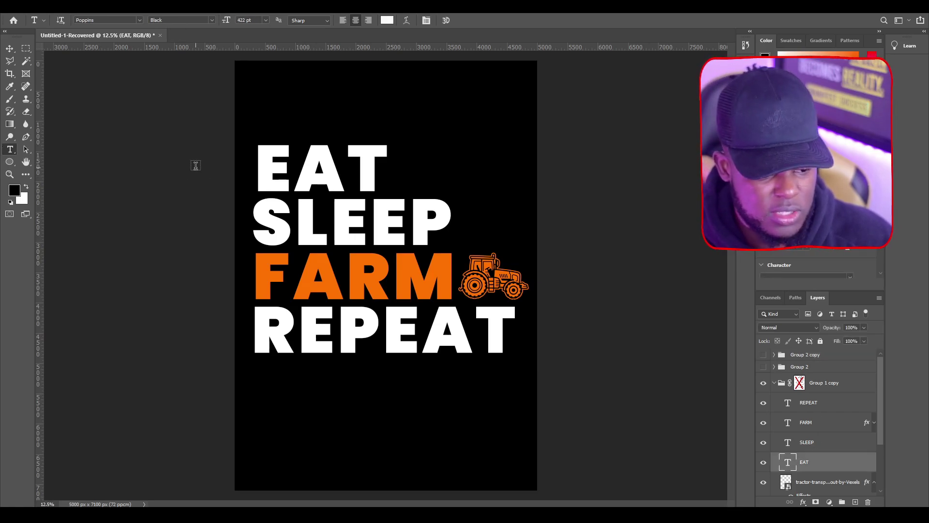
pyautogui.doubleClick(263, 168)
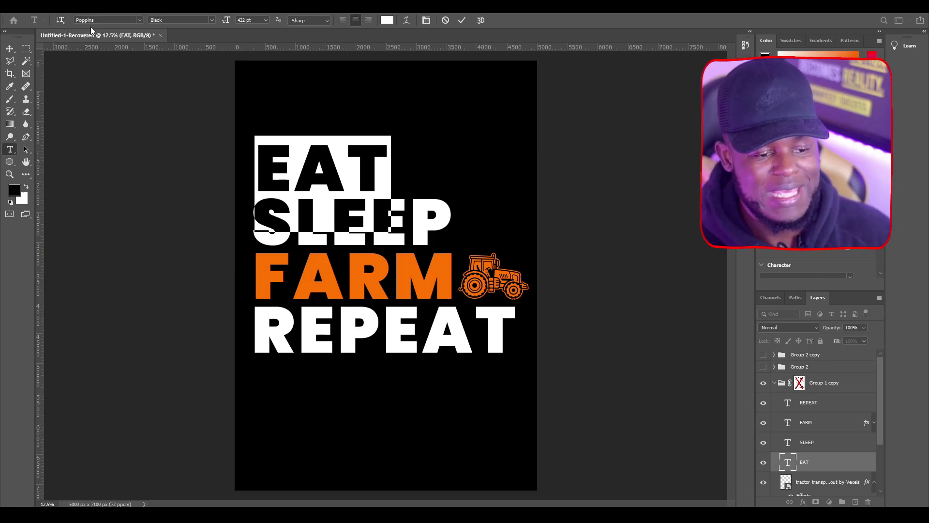
pyautogui.click(347, 165)
pyautogui.click(284, 222)
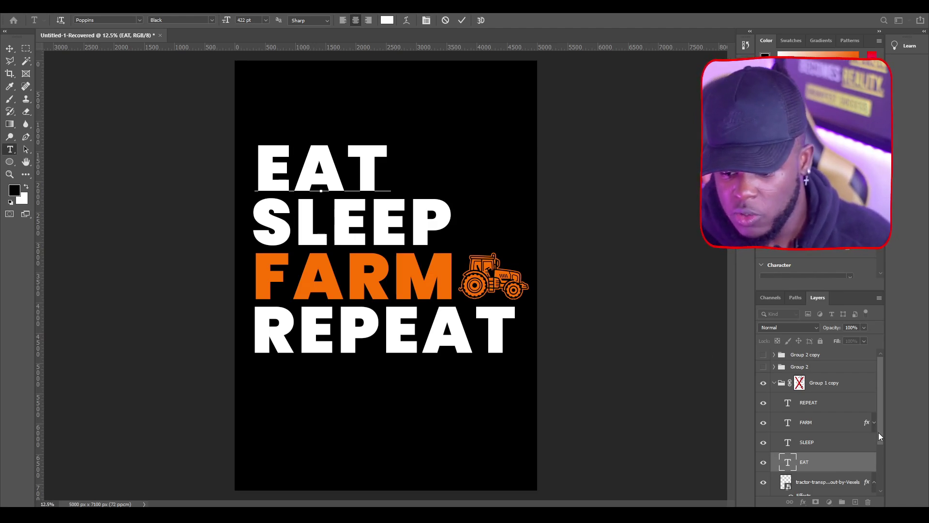
# - Move the orange tractor graphic from beside FARM to the empty area below REPEAT
pyautogui.scroll(-1, 879, 435)
pyautogui.click(837, 466)
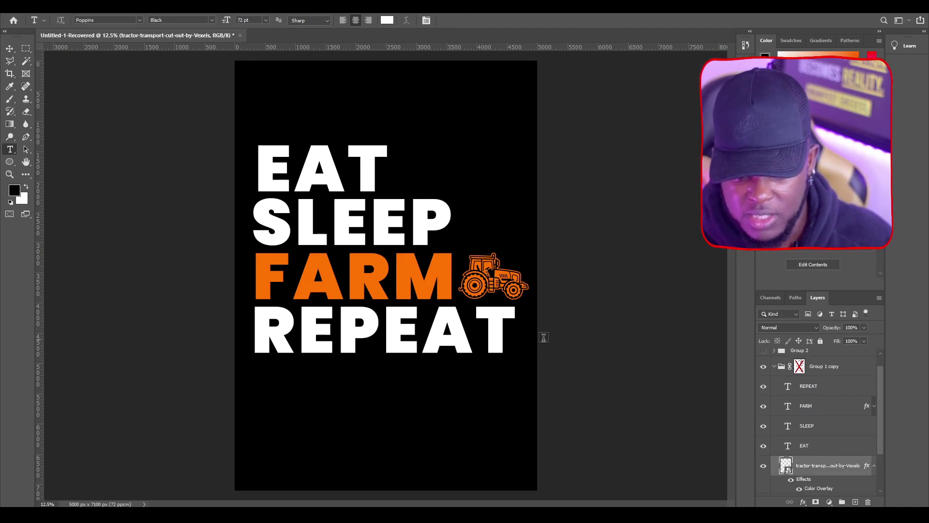
pyautogui.click(12, 49)
pyautogui.moveTo(491, 275); pyautogui.dragTo(285, 395)
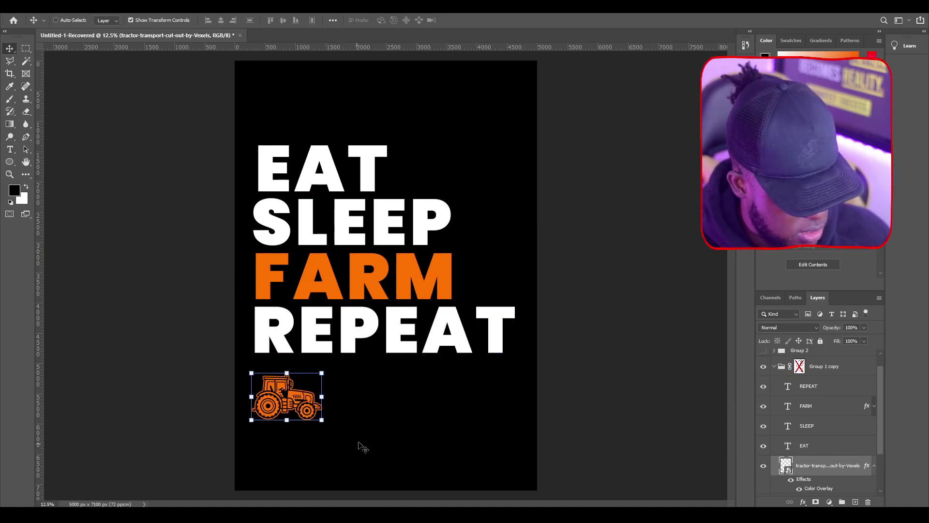
# - Scale the tractor graphic up to about 104% and place it across the lower part of the canvas
pyautogui.hotkey('ctrl', 't')
pyautogui.moveTo(361, 441); pyautogui.dragTo(330, 421)
pyautogui.moveTo(332, 435); pyautogui.dragTo(465, 498)
pyautogui.moveTo(365, 470); pyautogui.dragTo(372, 441)
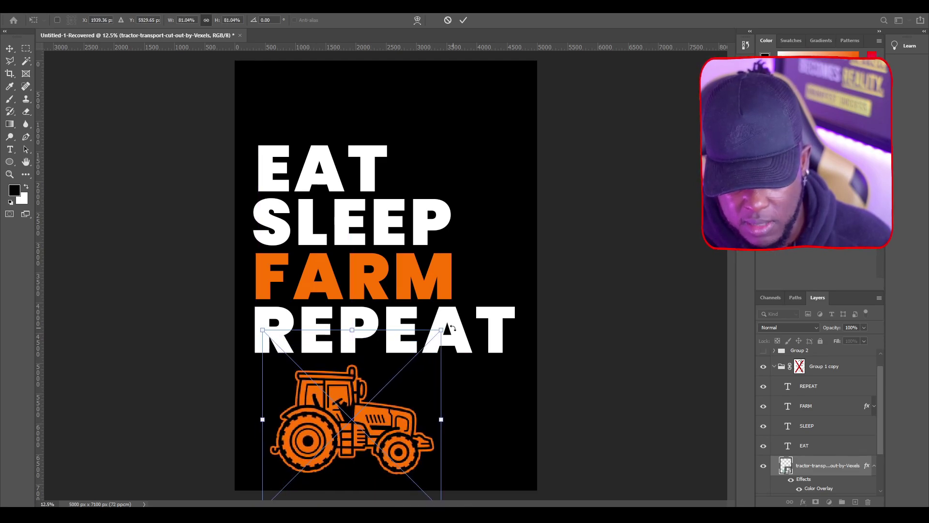
pyautogui.moveTo(445, 328); pyautogui.dragTo(493, 267)
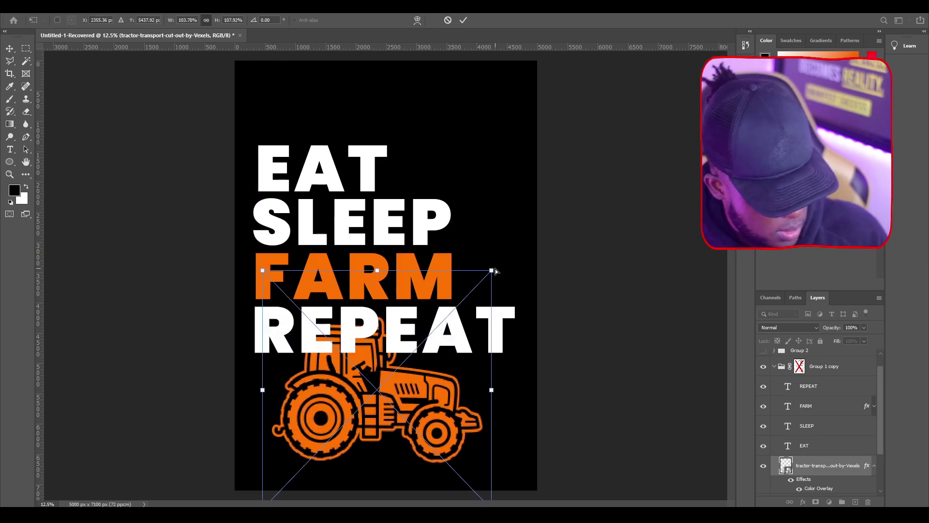
pyautogui.hotkey('ctrl', 'z')
pyautogui.moveTo(445, 336); pyautogui.dragTo(493, 279)
pyautogui.moveTo(416, 420); pyautogui.dragTo(419, 423)
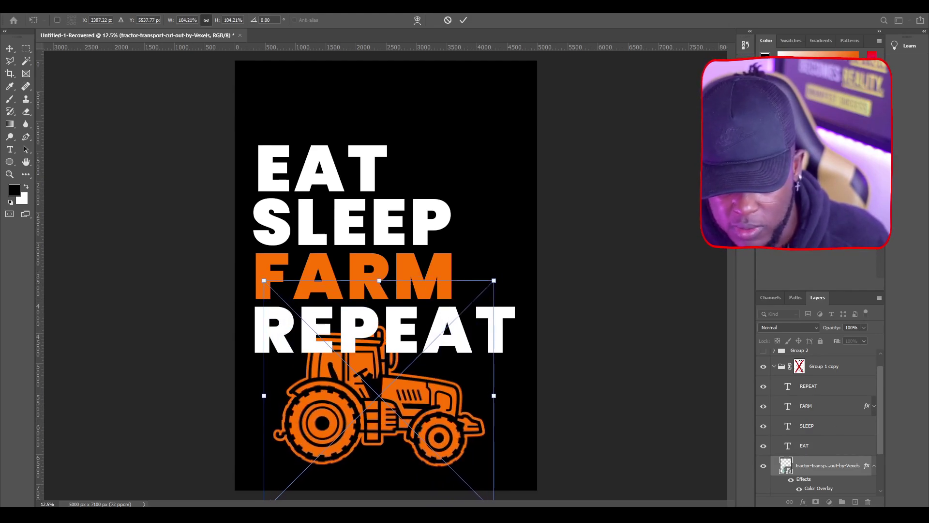
pyautogui.press('Return')
# - Move the EAT, SLEEP, FARM and REPEAT text up clear of the tractor and enlarge it together to about 108%
pyautogui.click(834, 445)
pyautogui.keyDown('shift'); pyautogui.click(827, 423); pyautogui.keyUp('shift')
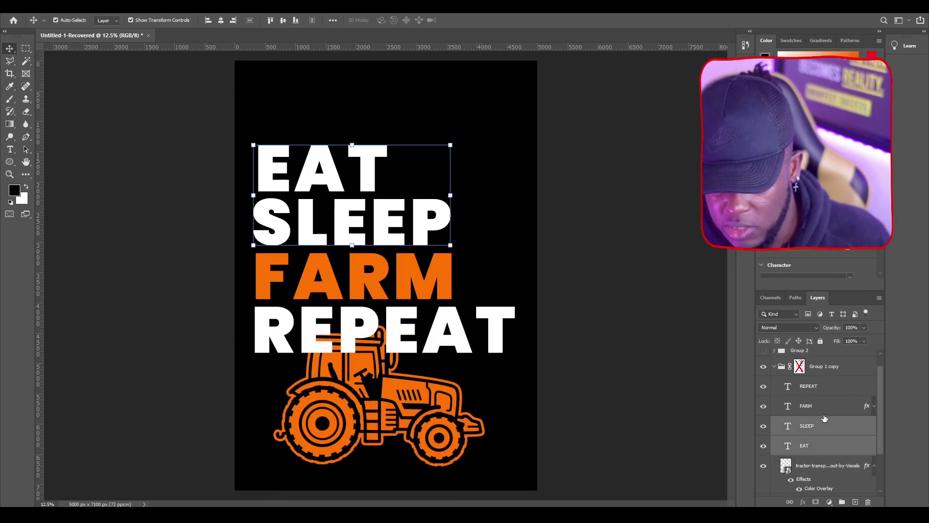
pyautogui.keyDown('shift'); pyautogui.click(818, 387); pyautogui.keyUp('shift')
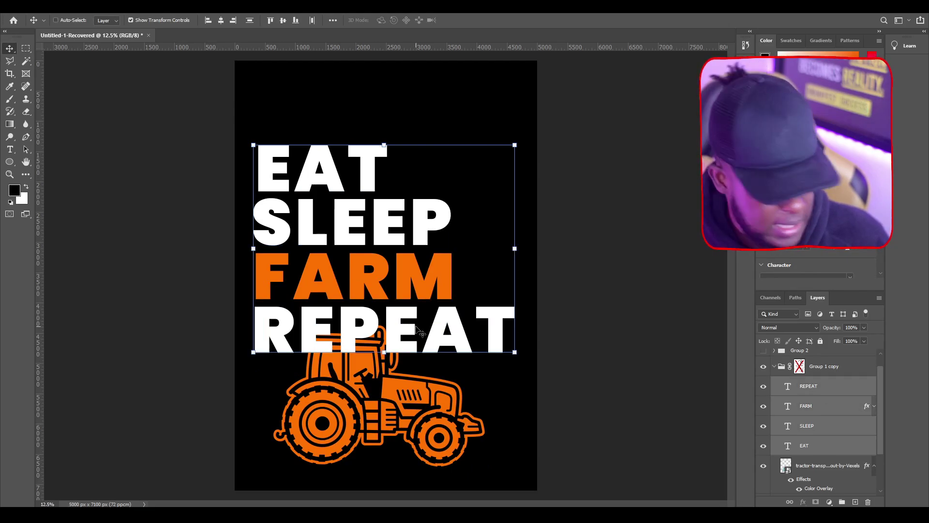
pyautogui.moveTo(416, 327); pyautogui.dragTo(413, 286)
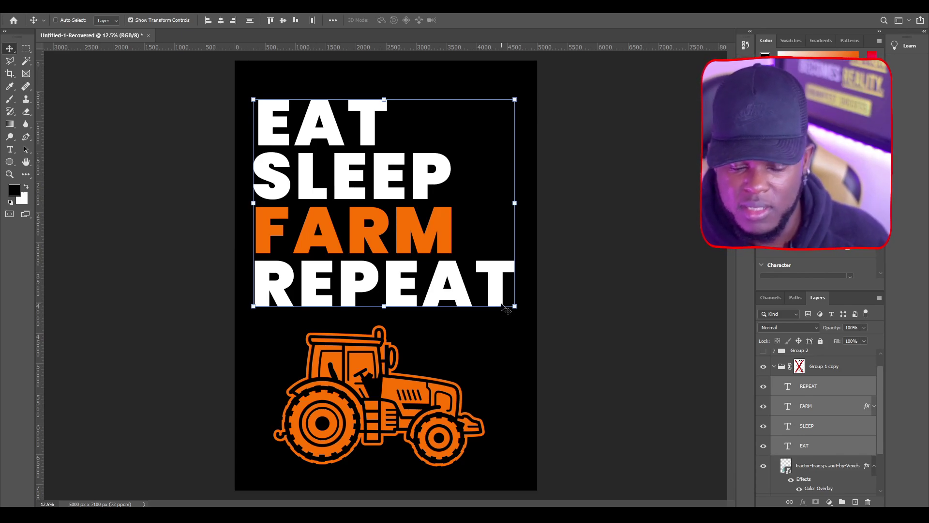
pyautogui.moveTo(398, 251); pyautogui.dragTo(394, 228)
pyautogui.moveTo(512, 289); pyautogui.dragTo(524, 308)
pyautogui.moveTo(463, 296); pyautogui.dragTo(463, 305)
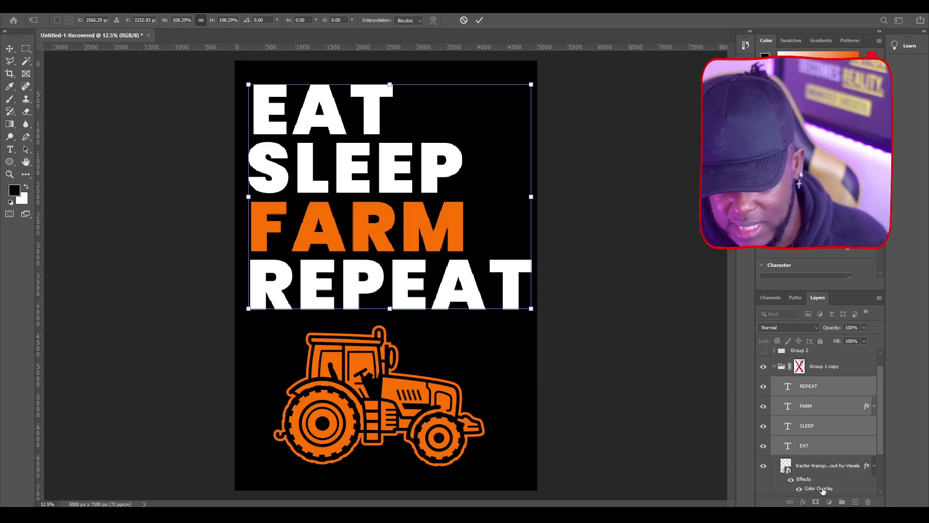
pyautogui.press('Return')
# - Enlarge the tractor graphic further and reposition it in the space beneath REPEAT
pyautogui.click(828, 466)
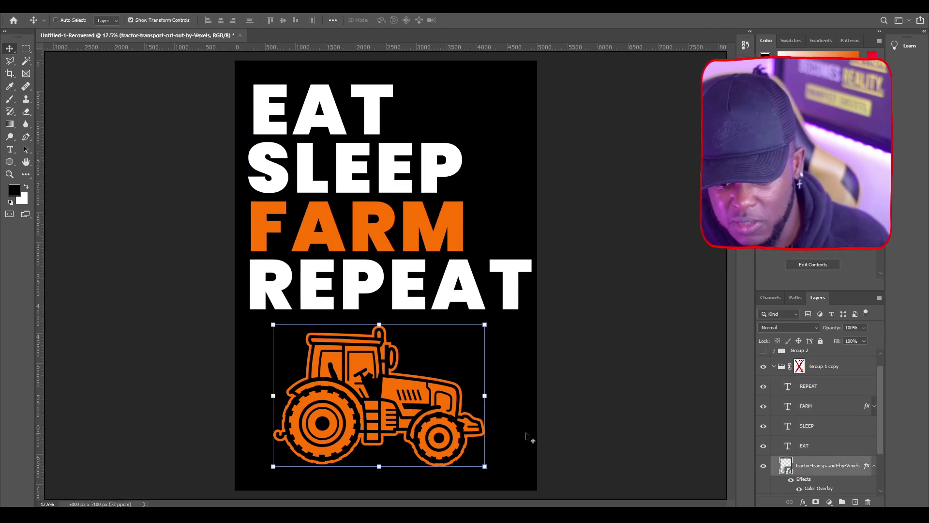
pyautogui.moveTo(485, 324); pyautogui.dragTo(511, 267)
pyautogui.moveTo(469, 363); pyautogui.dragTo(462, 372)
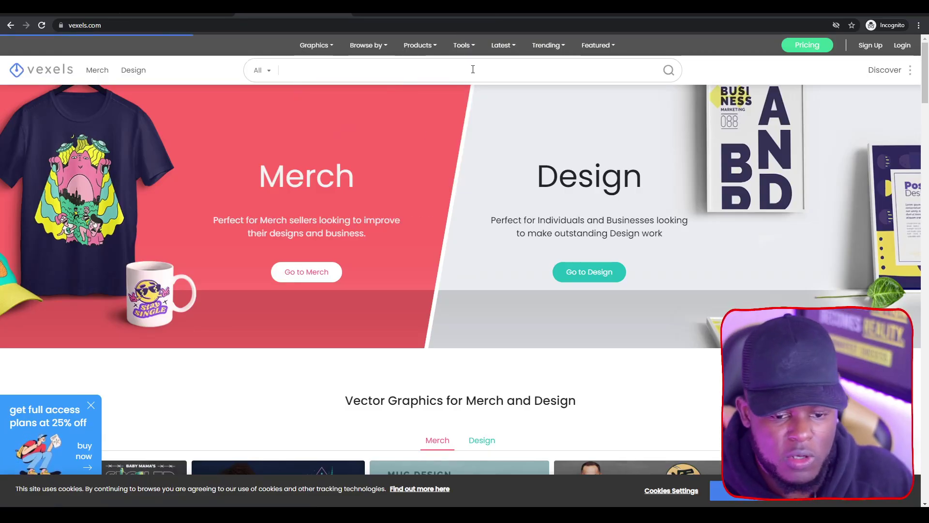
# - Switch to the Vexels website, search for TRACTOR graphics and look through the designs offered
pyautogui.click(476, 71)
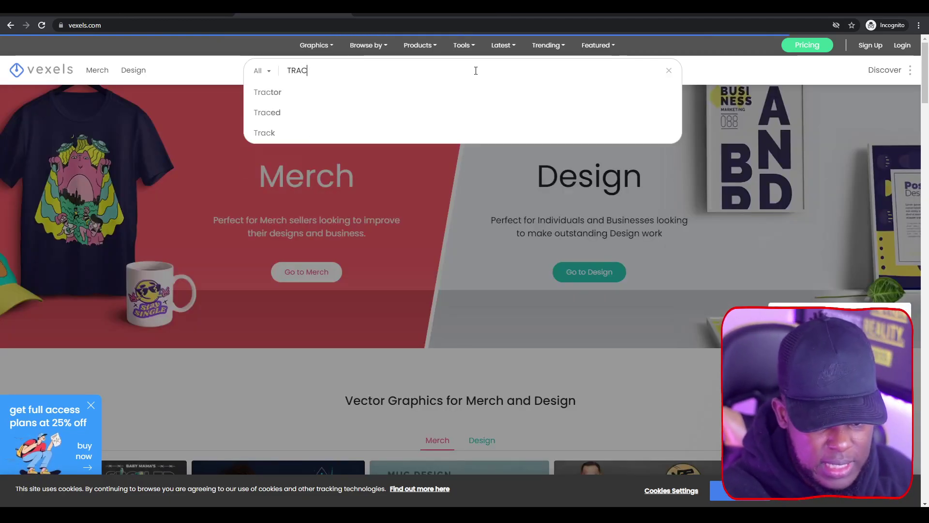
pyautogui.write('TRACTOR')
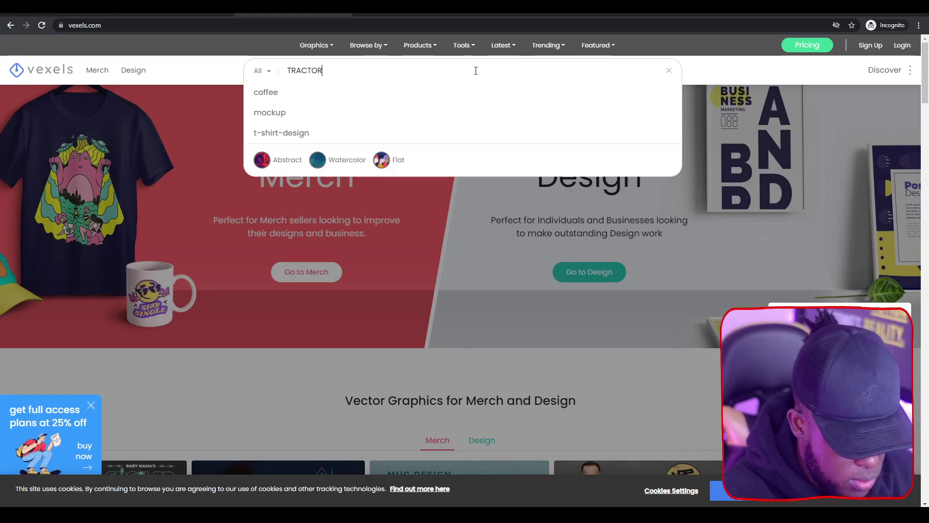
pyautogui.press('Return')
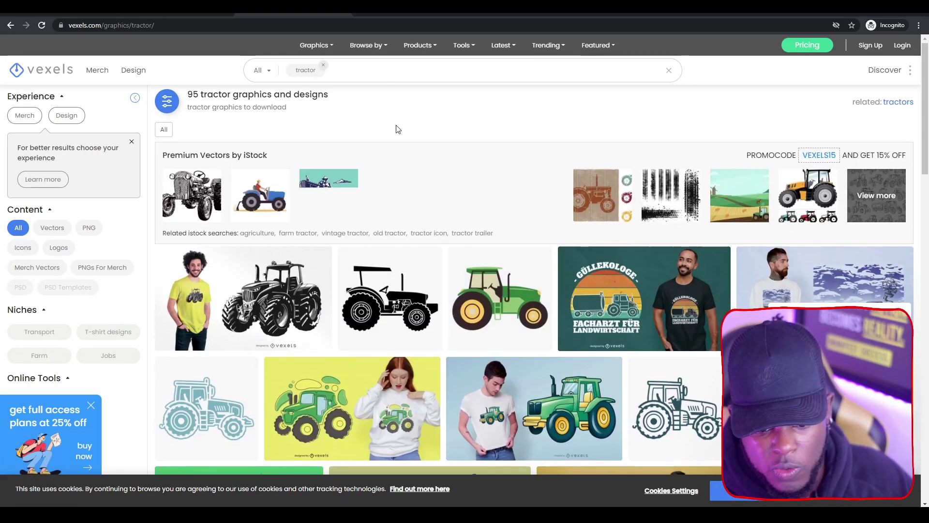
pyautogui.scroll(-5, 339, 169)
pyautogui.scroll(4, 416, 189)
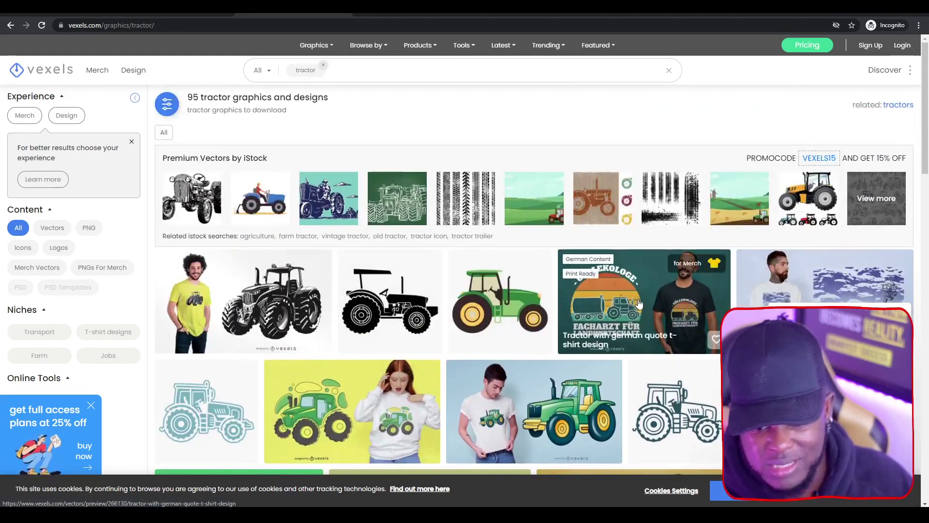
pyautogui.scroll(-5, 545, 245)
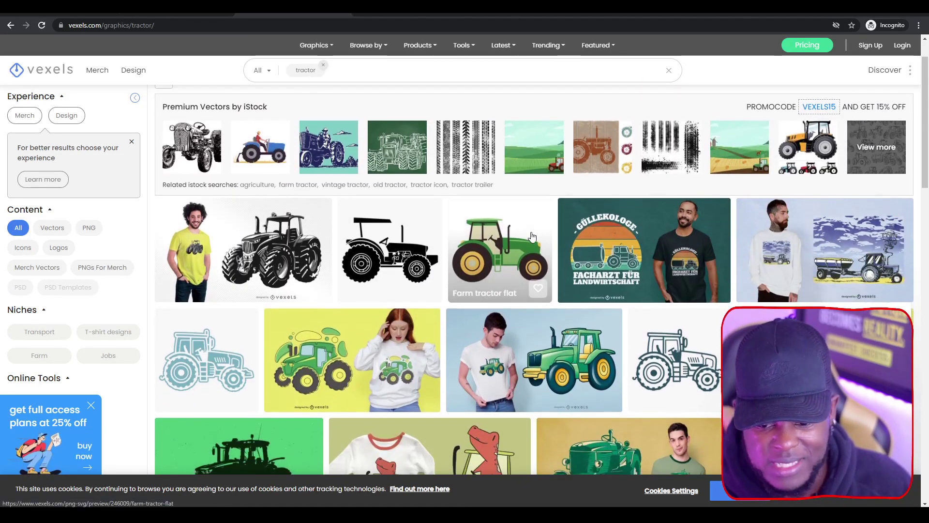
pyautogui.scroll(4, 434, 215)
pyautogui.scroll(2, 434, 215)
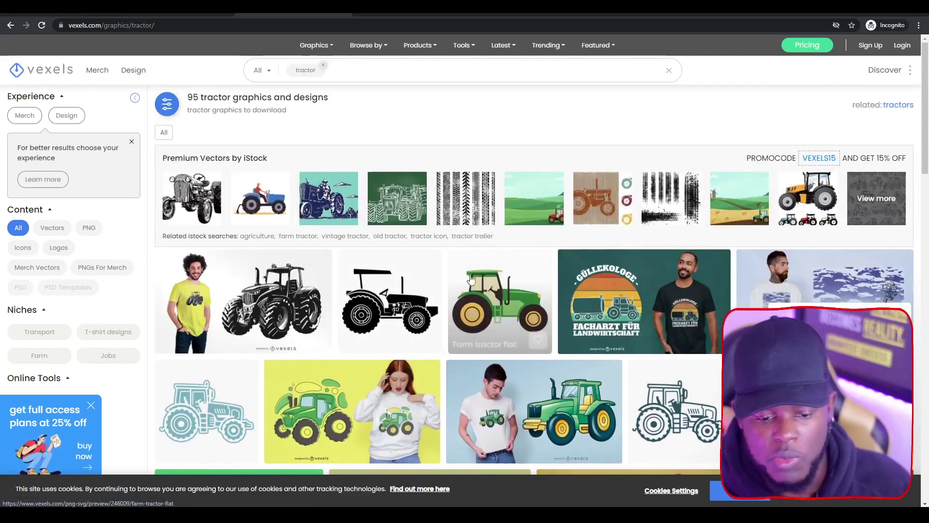
# - Back in Photoshop, transfer the distressed texture layer mask from Group 1 copy to Group 2 copy
pyautogui.moveTo(582, 85)
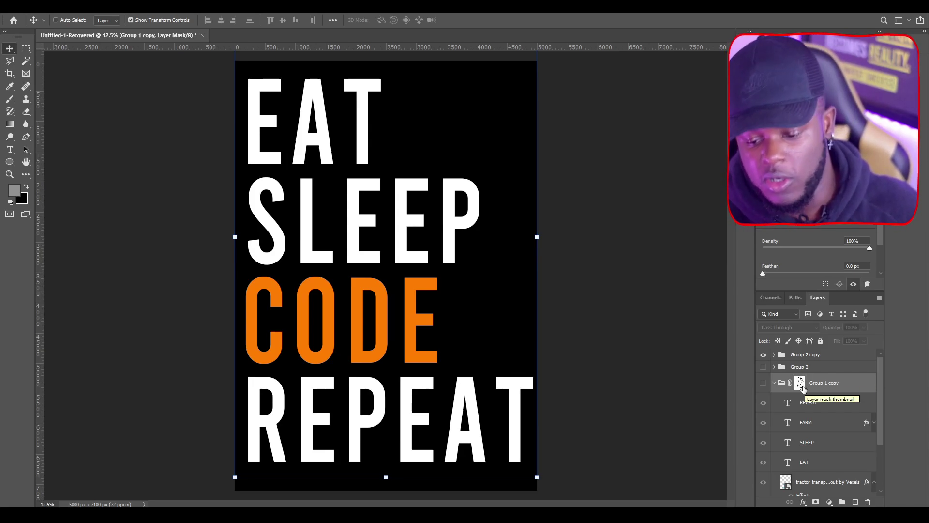
pyautogui.moveTo(801, 387); pyautogui.dragTo(788, 364)
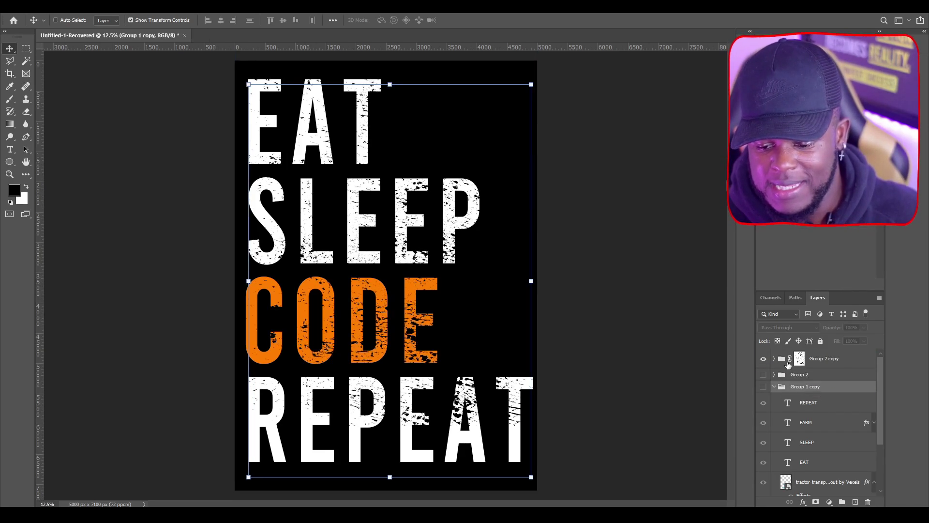